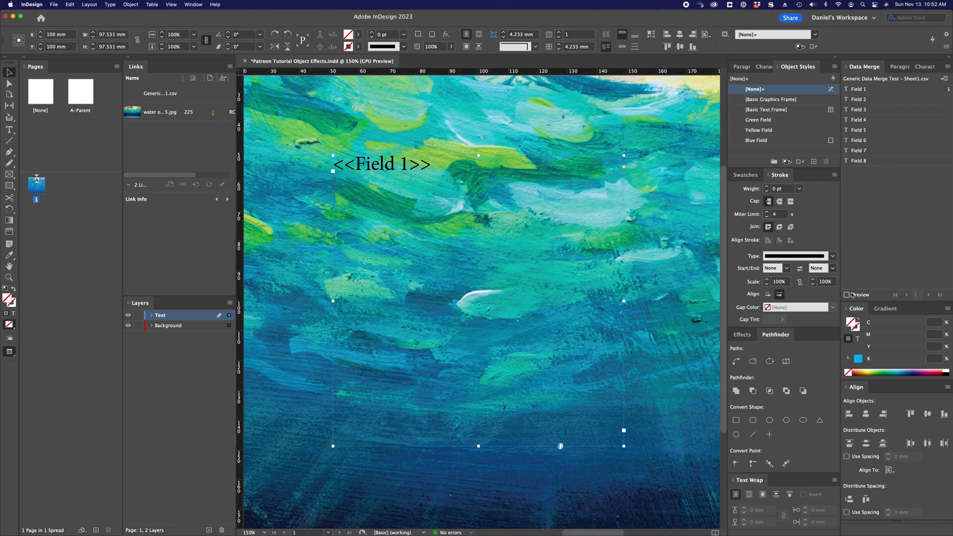
{"action": "left_click", "coordinate": [852, 295]}
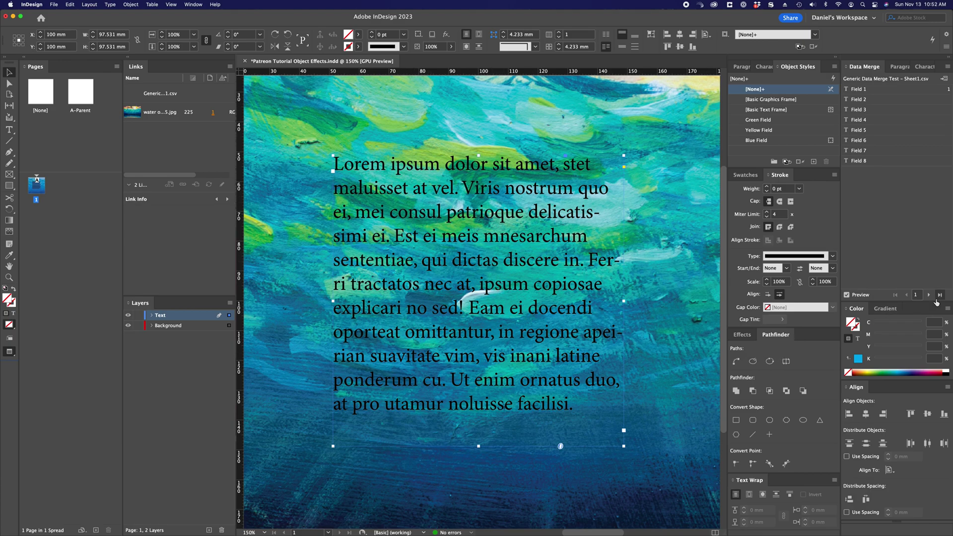
Step: Preview merge records 2 and 3 in the text frame, then return to record 1
{"action": "left_click", "coordinate": [929, 295]}
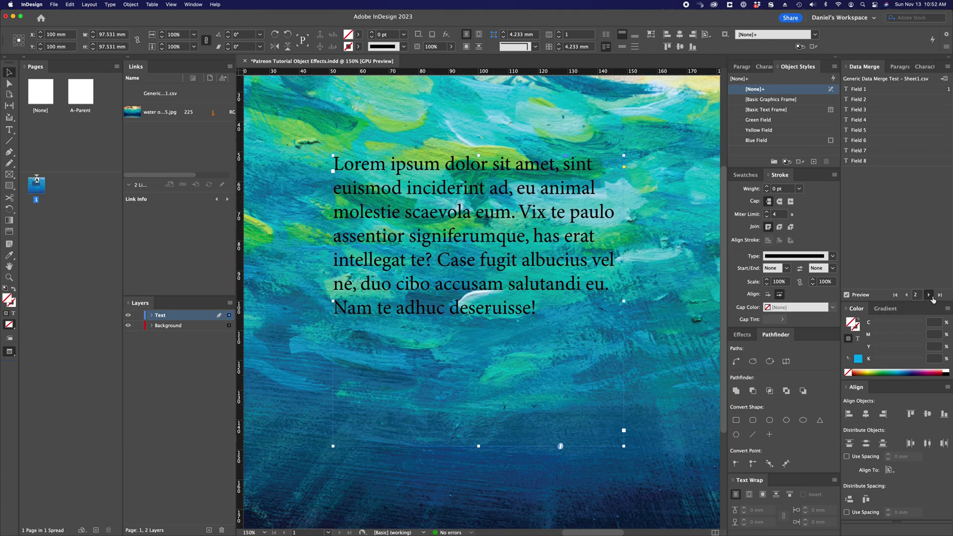
{"action": "left_click", "coordinate": [929, 296]}
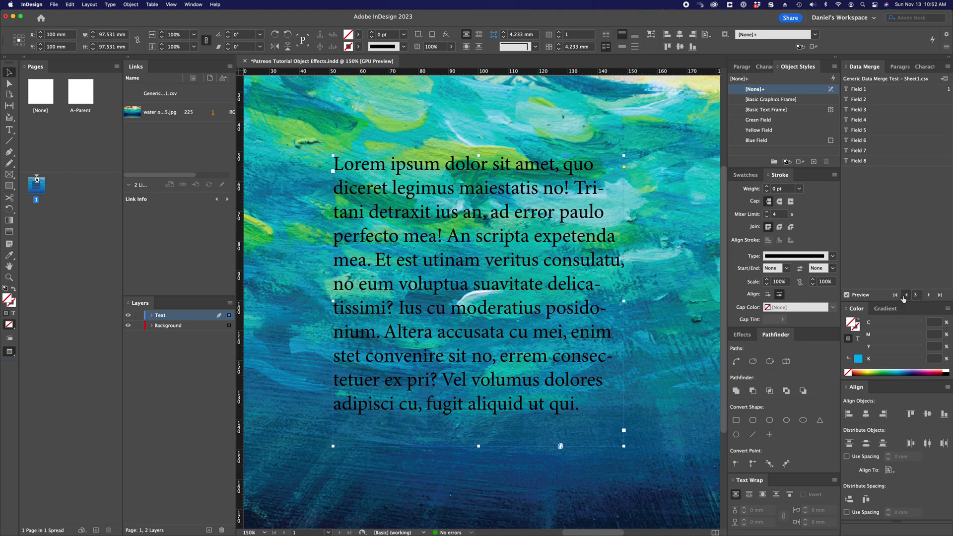
{"action": "left_click", "coordinate": [906, 295]}
{"action": "left_click", "coordinate": [905, 296]}
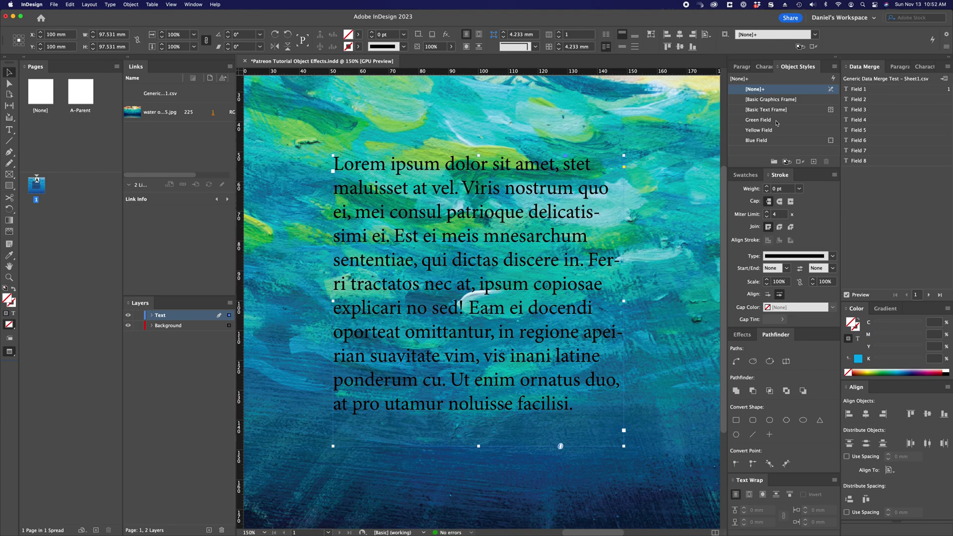
Step: Apply Green Field to the text frame, lock the Background layer, then reselect the frame
{"action": "left_click", "coordinate": [776, 122]}
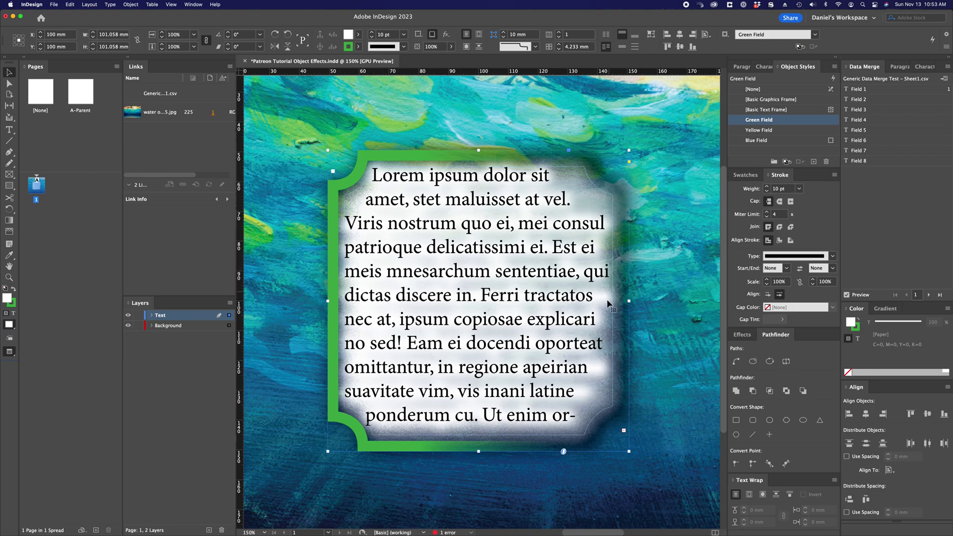
{"action": "left_click", "coordinate": [651, 312]}
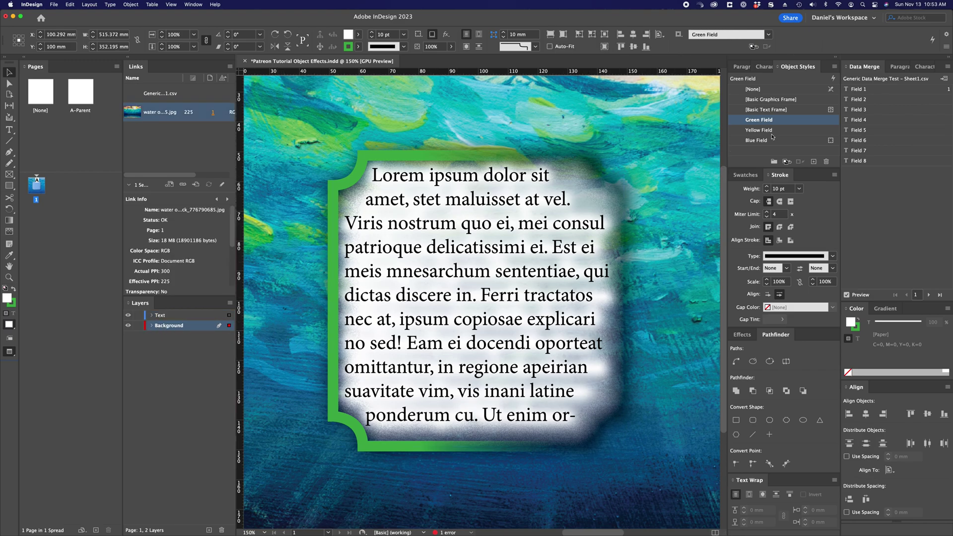
{"action": "left_click", "coordinate": [138, 326]}
{"action": "left_click", "coordinate": [566, 221]}
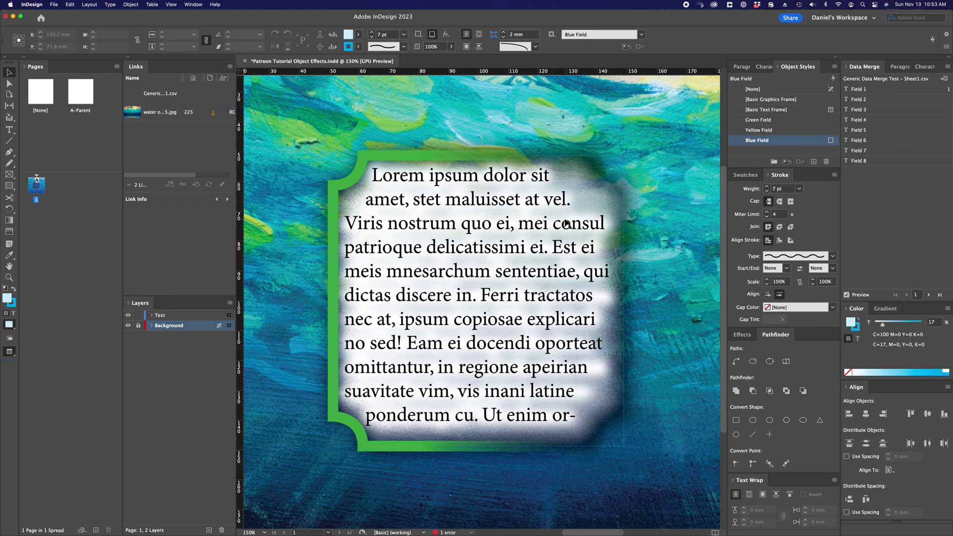
Step: Open Green Field's Object Style Options and expand the Effects for list
{"action": "double_click", "coordinate": [783, 122]}
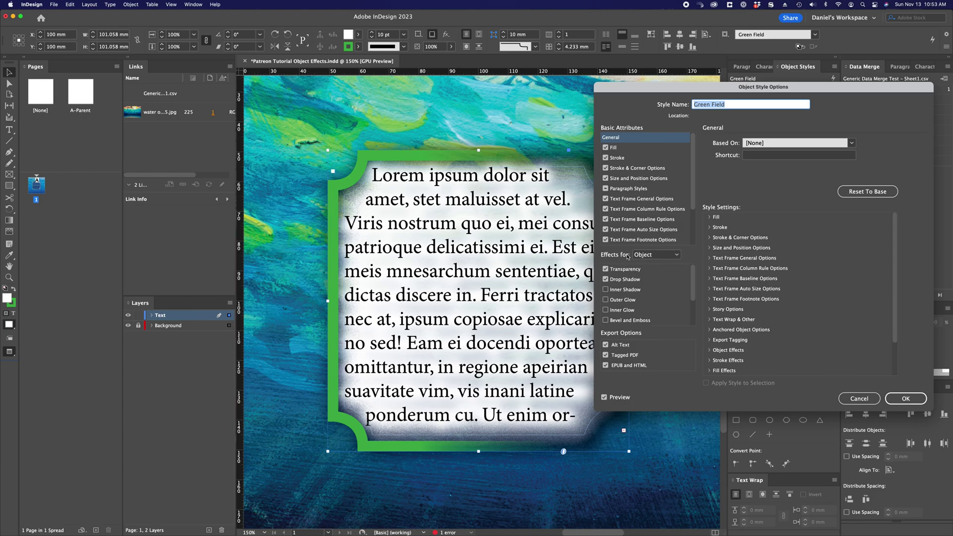
{"action": "left_click_drag", "start_coordinate": [683, 89], "coordinate": [700, 79]}
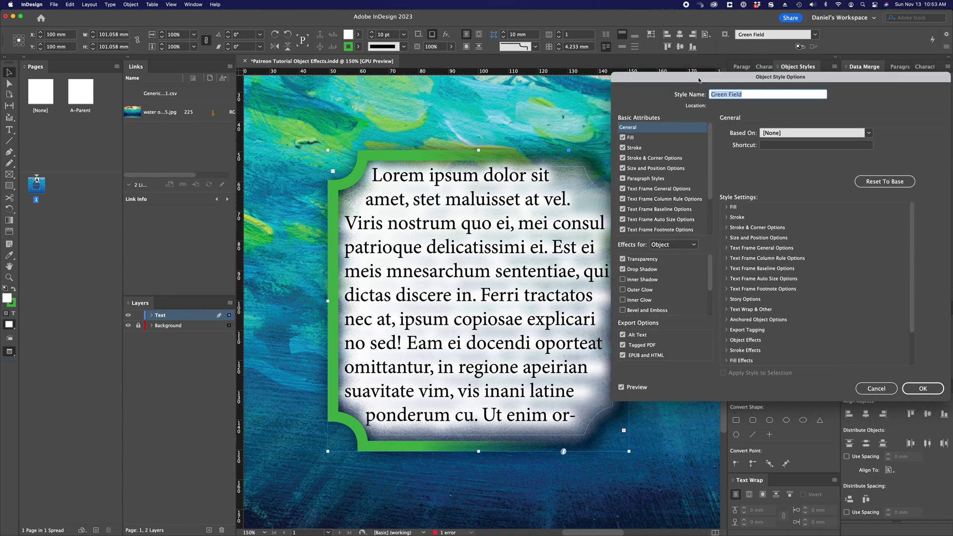
{"action": "left_click", "coordinate": [668, 249]}
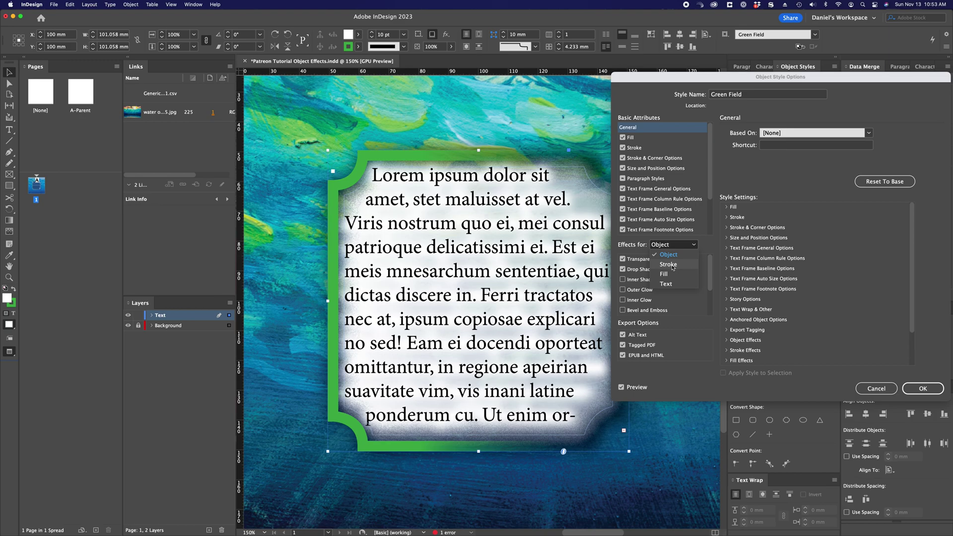
Step: Give the Fill a Basic Feather of 5 mm width and 0% choke
{"action": "left_click", "coordinate": [671, 274]}
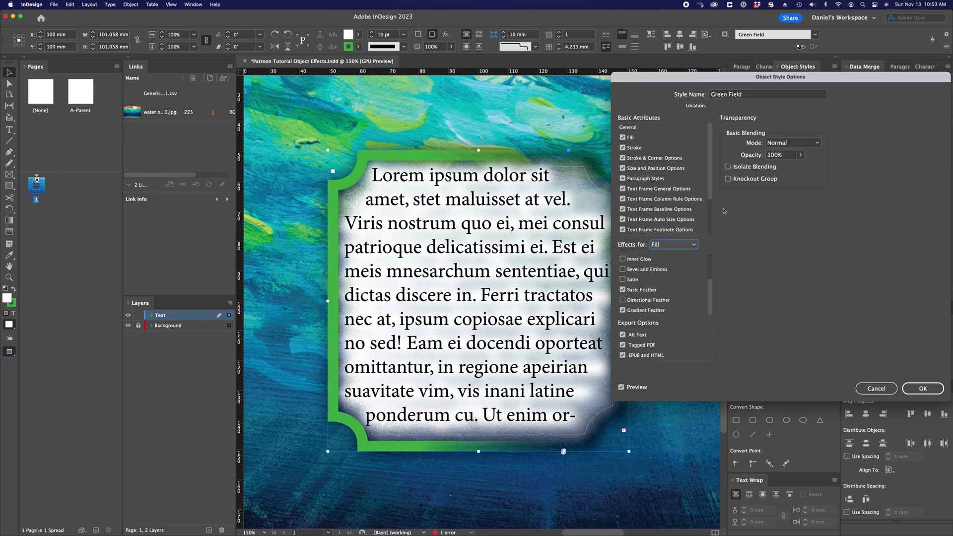
{"action": "left_click", "coordinate": [645, 290]}
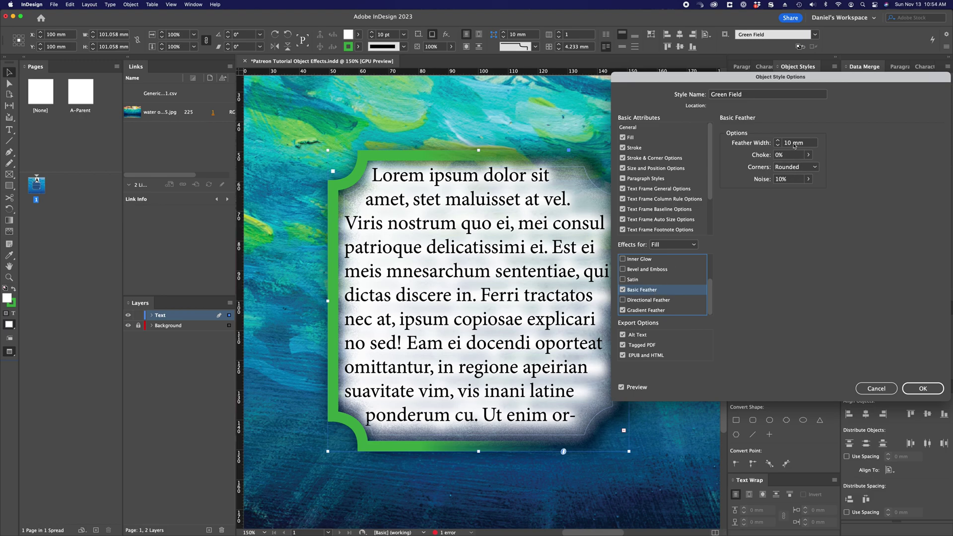
{"action": "left_click", "coordinate": [794, 144]}
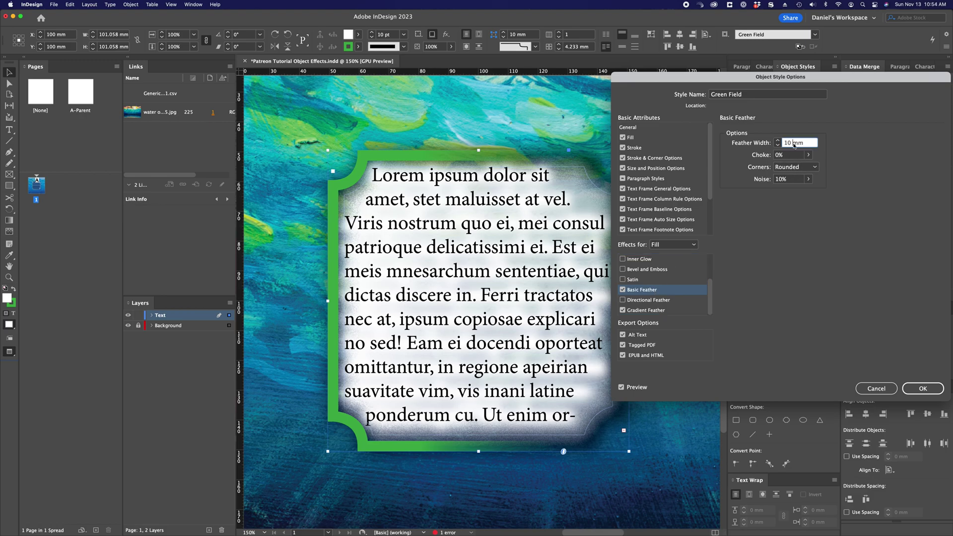
{"action": "key", "text": "shift+Up"}
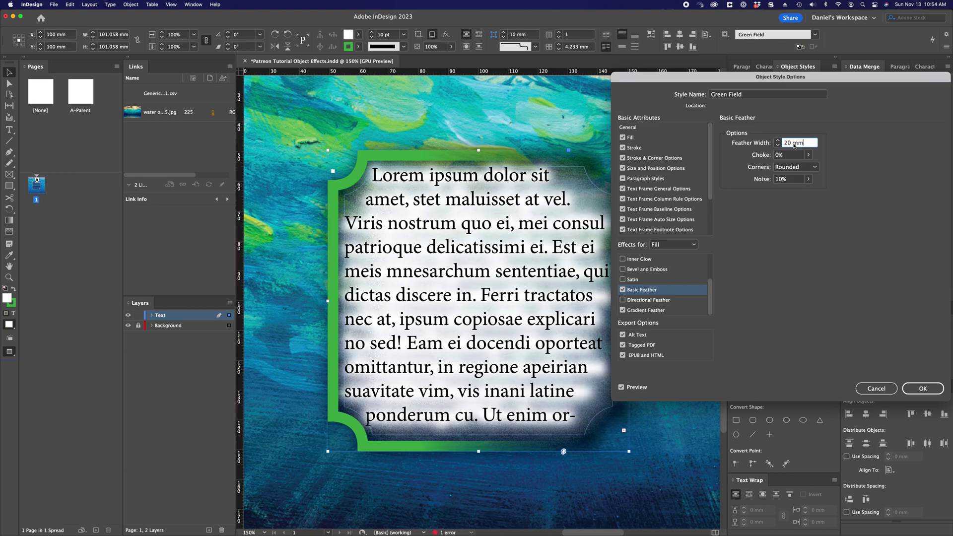
{"action": "key", "text": "shift+Up"}
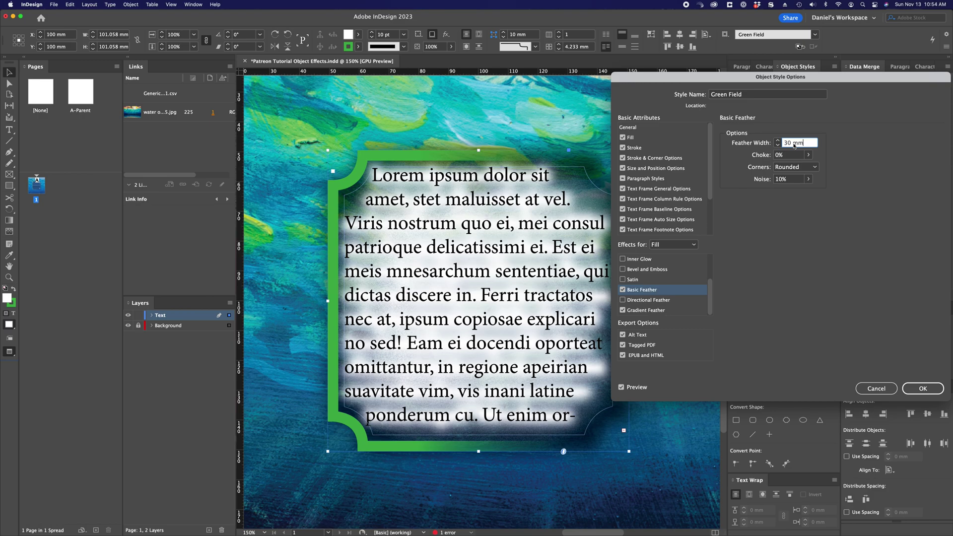
{"action": "key", "text": "shift+Down"}
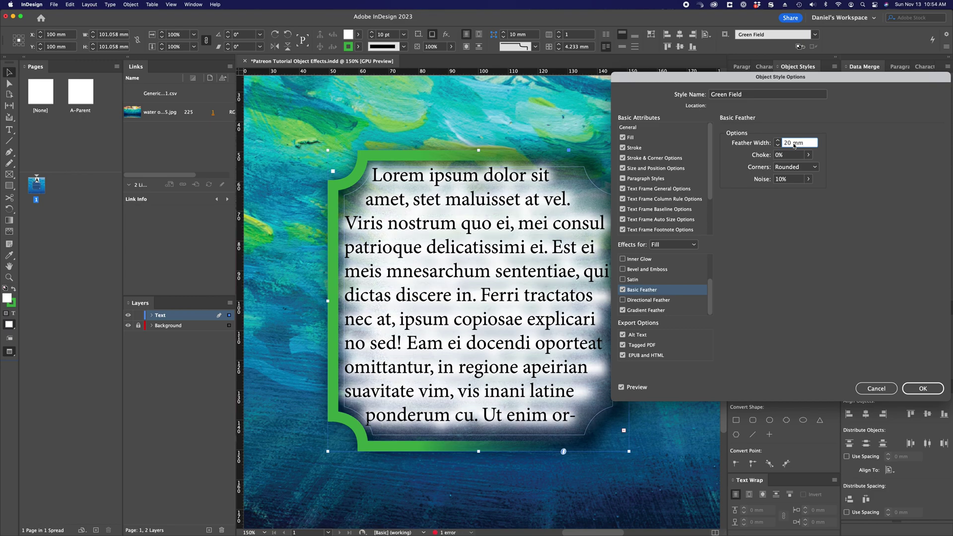
{"action": "key", "text": "shift+Down"}
{"action": "key", "text": "Down"}
{"action": "key", "text": "Down"}
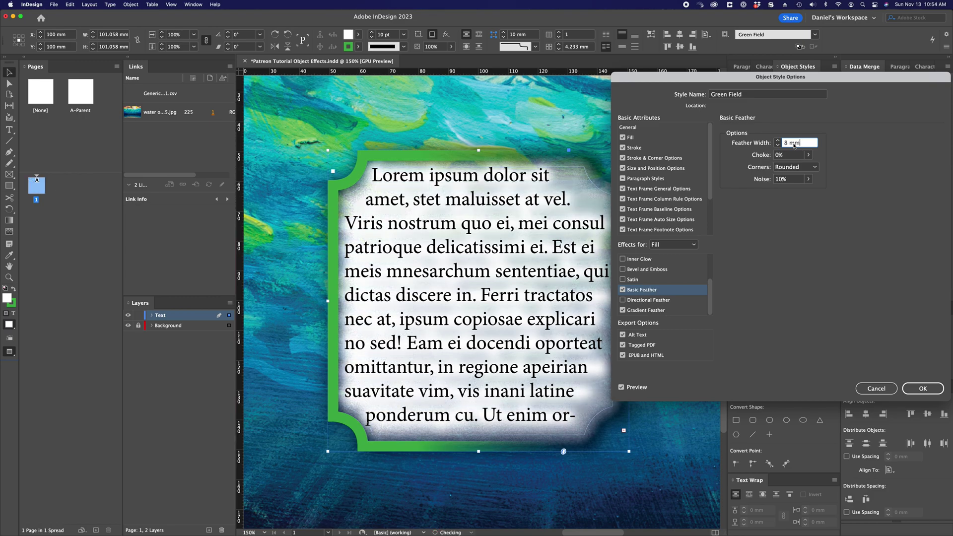
{"action": "key", "text": "Down"}
{"action": "key", "text": "Down"}
{"action": "key", "text": "Down"}
{"action": "key", "text": "Tab"}
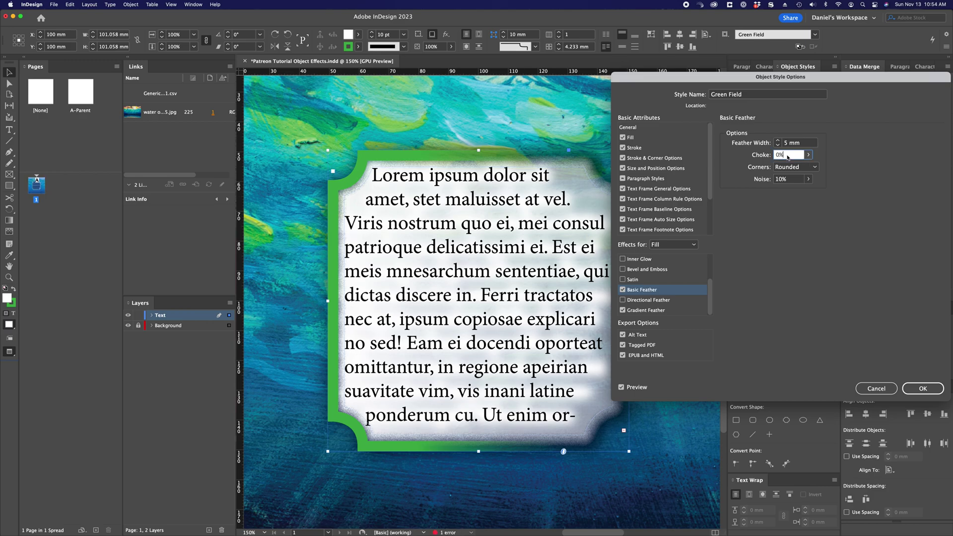
{"action": "key", "text": "shift+Up"}
{"action": "key", "text": "shift+Up"}
{"action": "key", "text": "shift+Down"}
{"action": "key", "text": "shift+Down"}
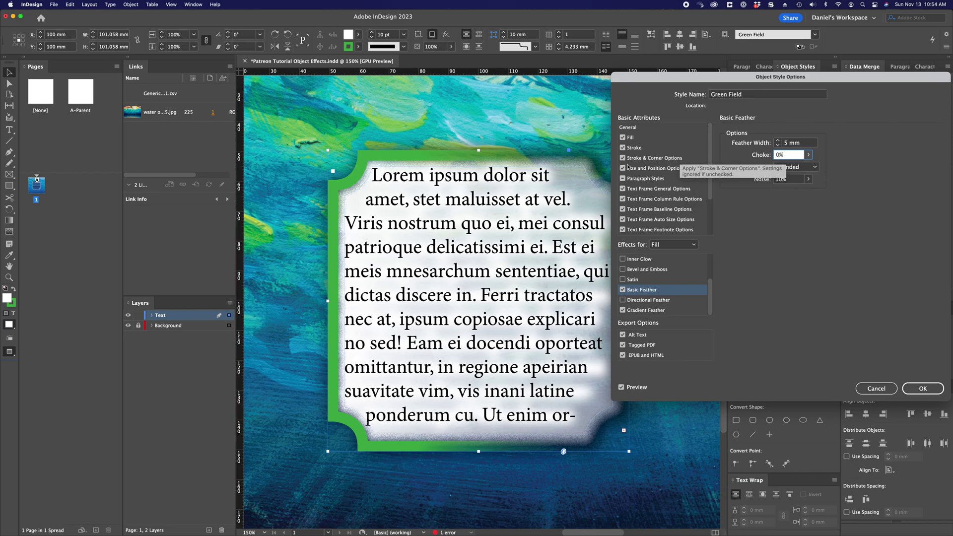
{"action": "left_click_drag", "start_coordinate": [639, 79], "coordinate": [640, 92]}
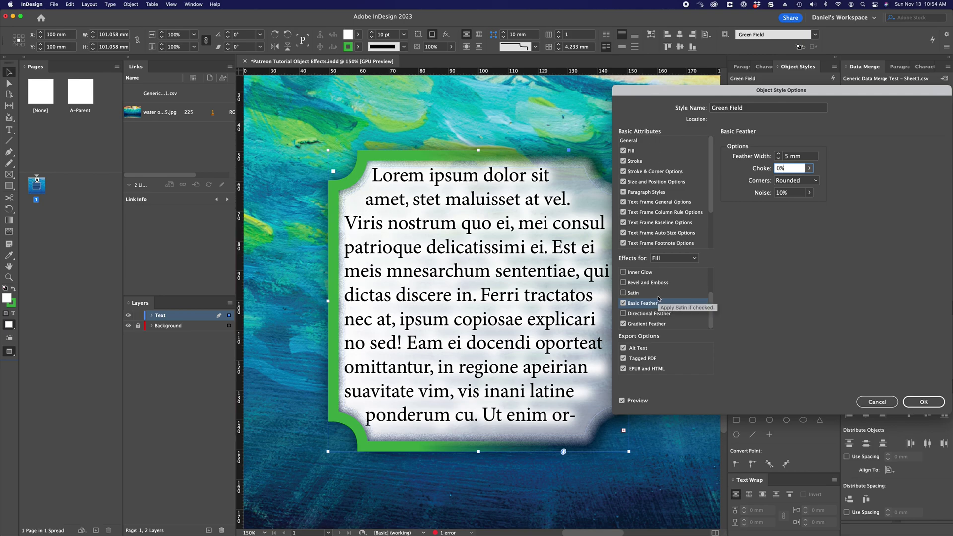
Step: Try a 10–30 mm Basic Feather on the whole object, then uncheck Basic Feather
{"action": "left_click", "coordinate": [673, 258]}
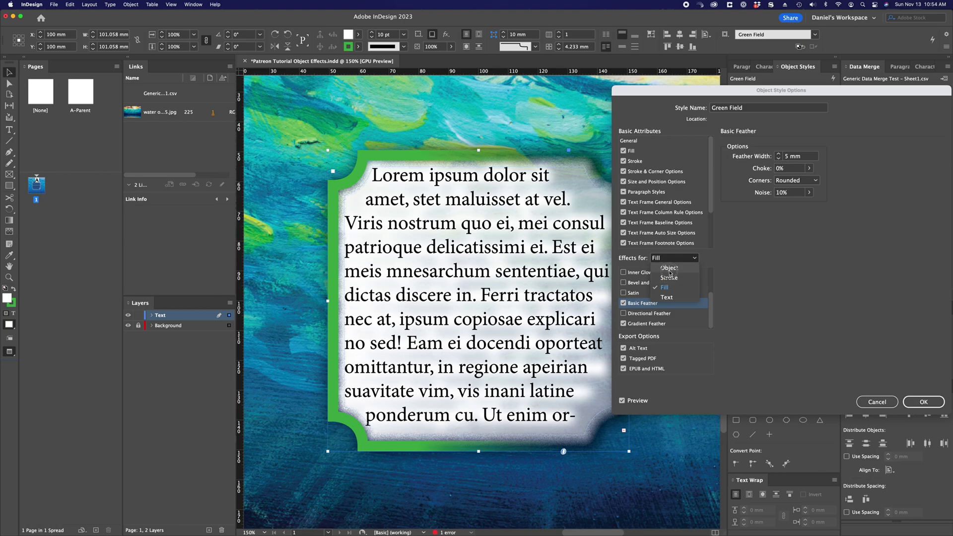
{"action": "left_click", "coordinate": [668, 269]}
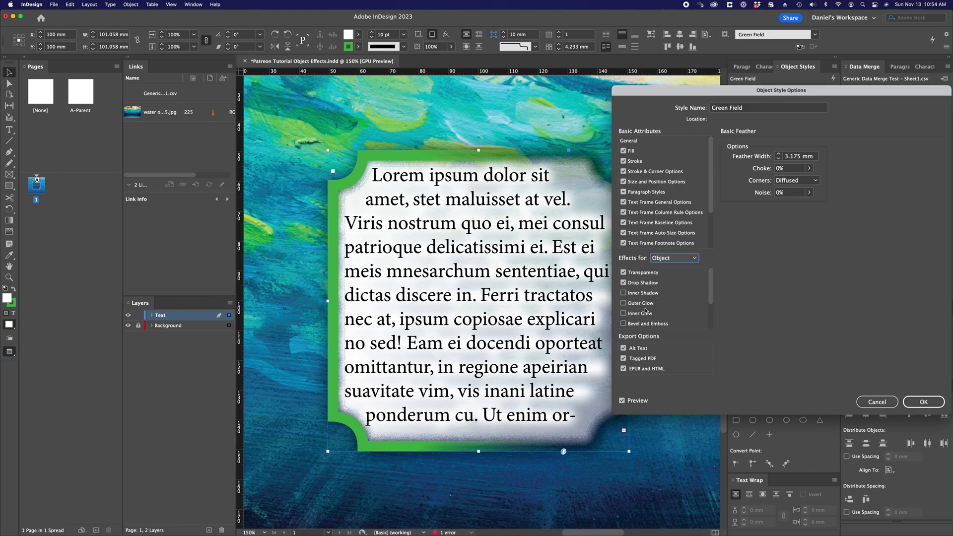
{"action": "scroll", "coordinate": [645, 310], "scroll_direction": "down", "scroll_amount": 2}
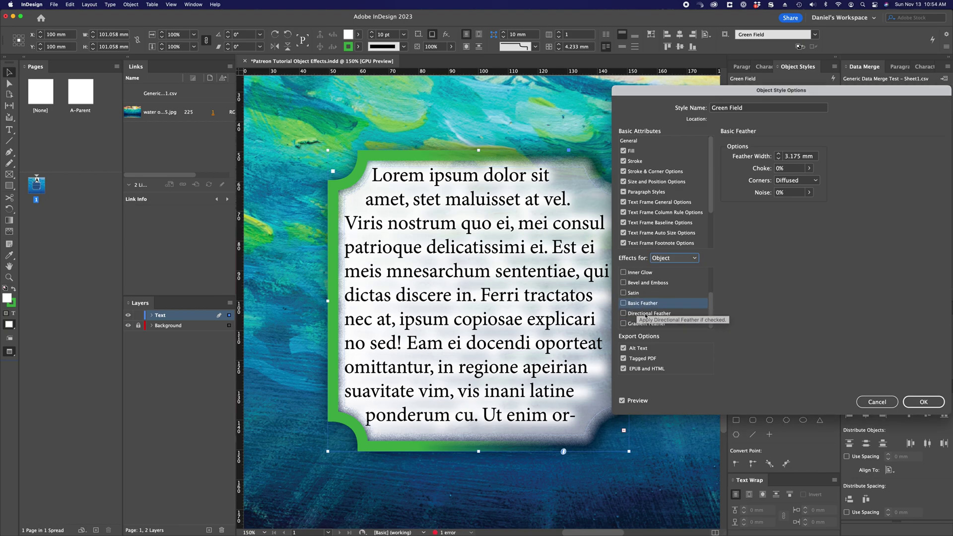
{"action": "left_click", "coordinate": [623, 303]}
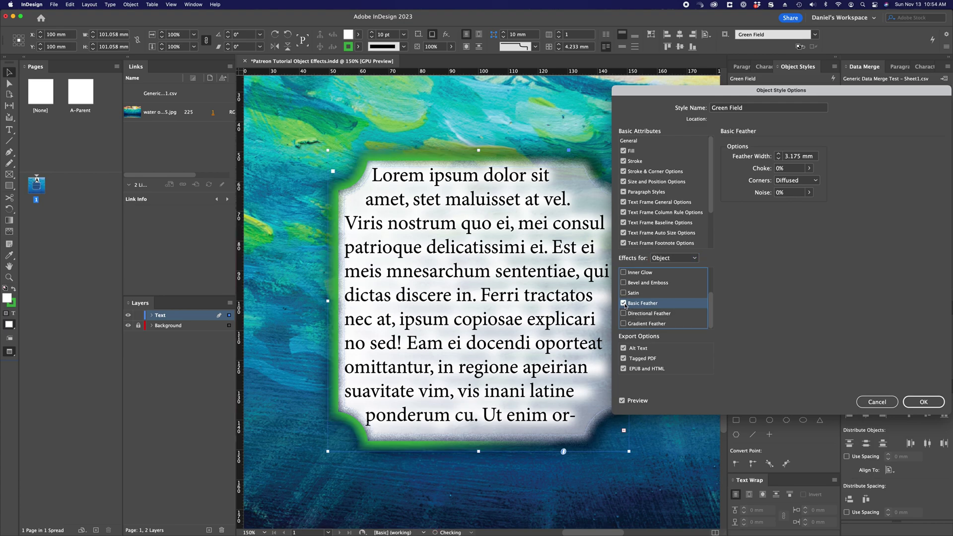
{"action": "double_click", "coordinate": [804, 157]}
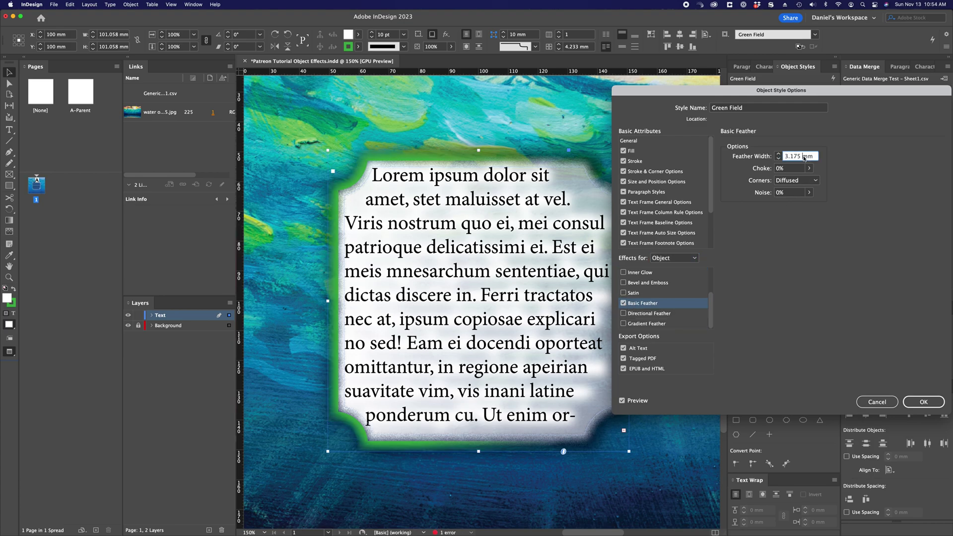
{"action": "type", "text": "10"}
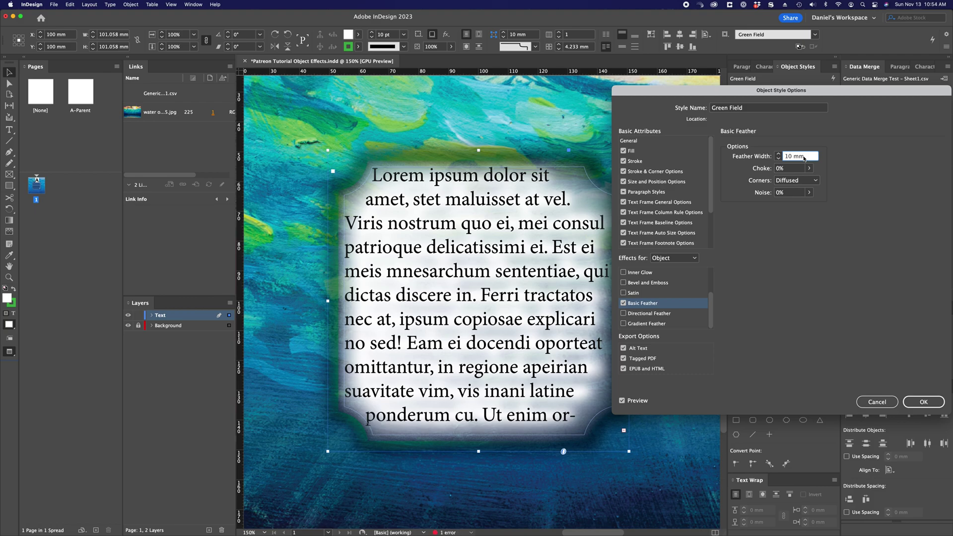
{"action": "key", "text": "shift+Up"}
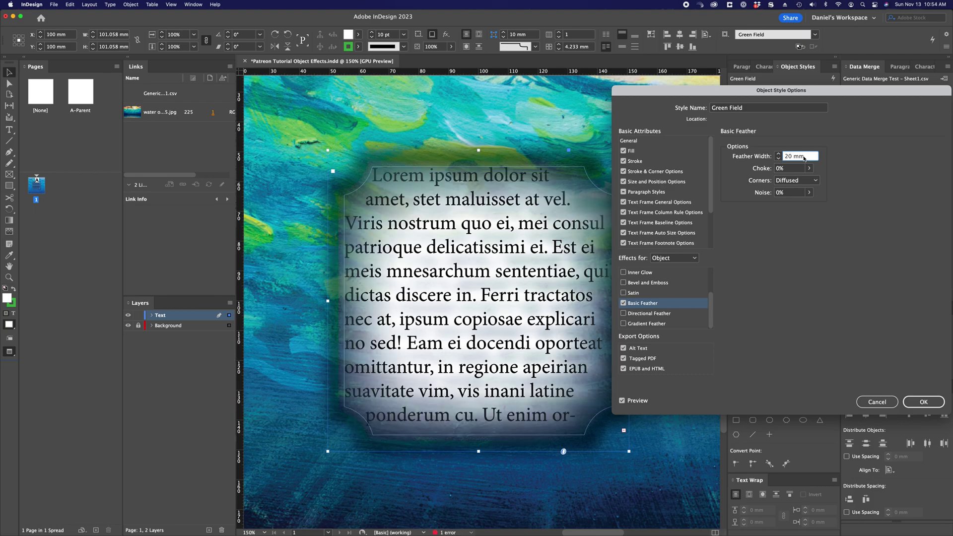
{"action": "key", "text": "shift+Up"}
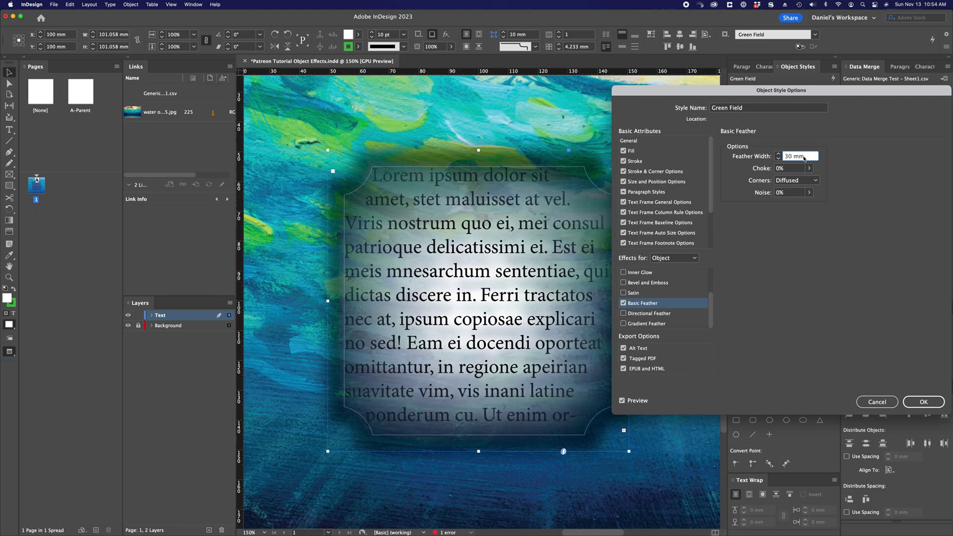
{"action": "left_click", "coordinate": [623, 302]}
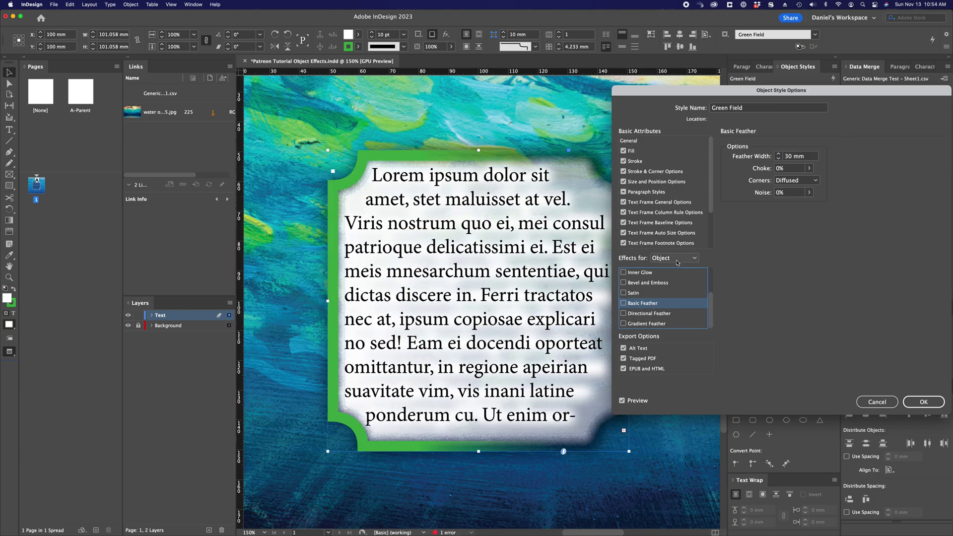
Step: Add a Stroke Gradient Feather with the transparent stop moved inward and a -67° angle
{"action": "left_click", "coordinate": [677, 259]}
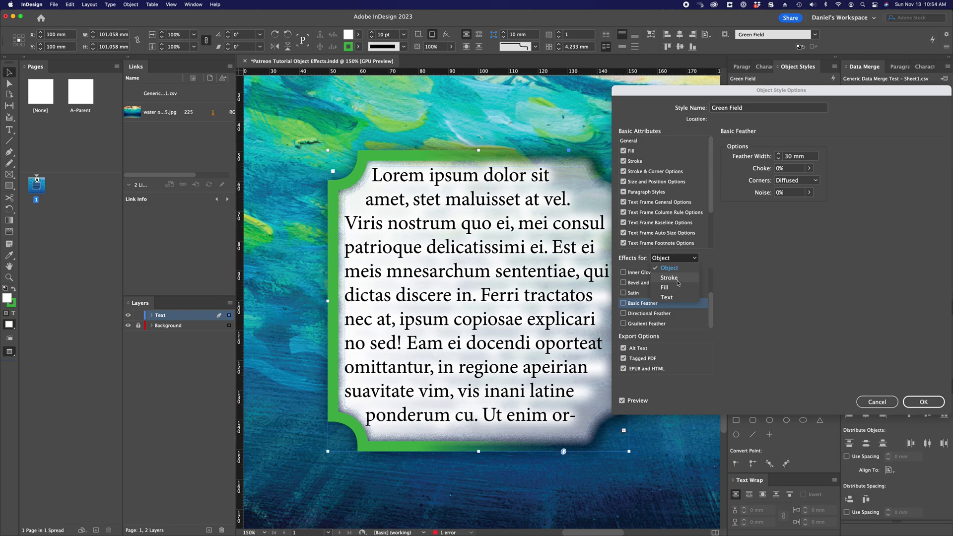
{"action": "left_click", "coordinate": [669, 277]}
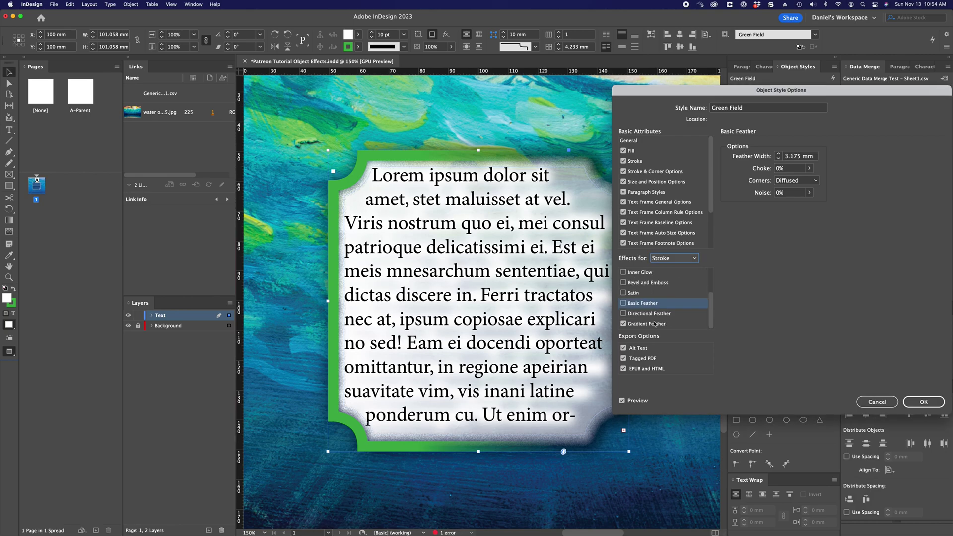
{"action": "scroll", "coordinate": [654, 320], "scroll_direction": "down", "scroll_amount": 3}
{"action": "left_click", "coordinate": [654, 323]}
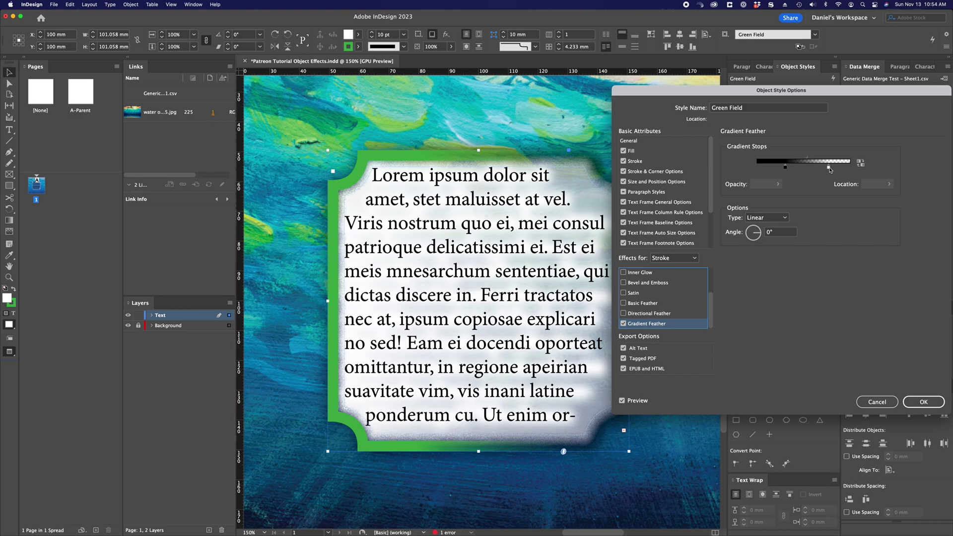
{"action": "left_click_drag", "start_coordinate": [828, 167], "coordinate": [771, 167]}
{"action": "left_click", "coordinate": [784, 168]}
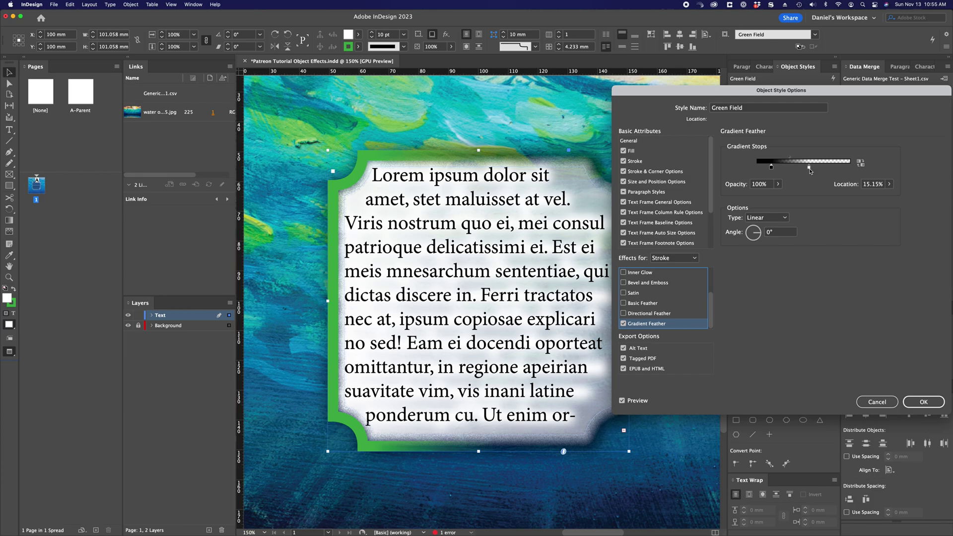
{"action": "left_click", "coordinate": [767, 183]}
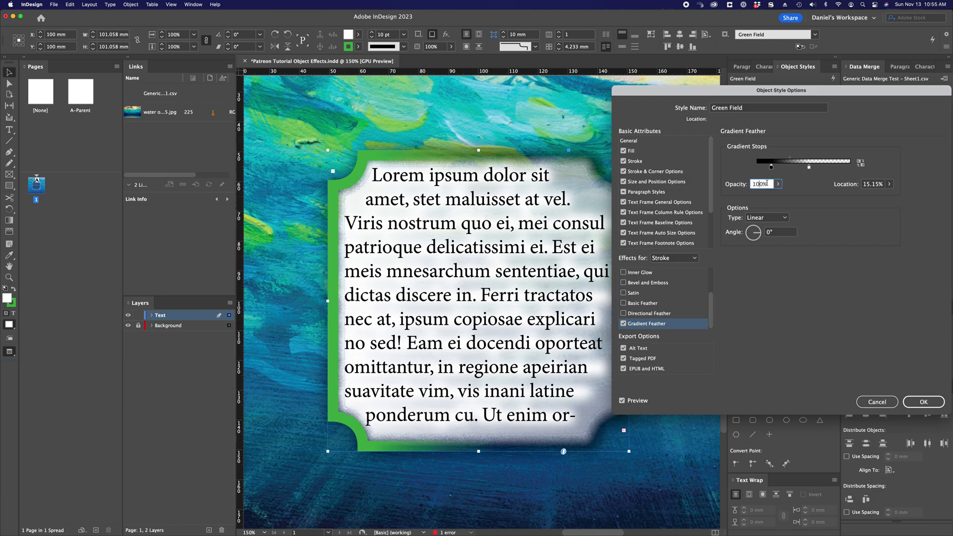
{"action": "left_click", "coordinate": [809, 168]}
{"action": "left_click_drag", "start_coordinate": [756, 233], "coordinate": [755, 238]}
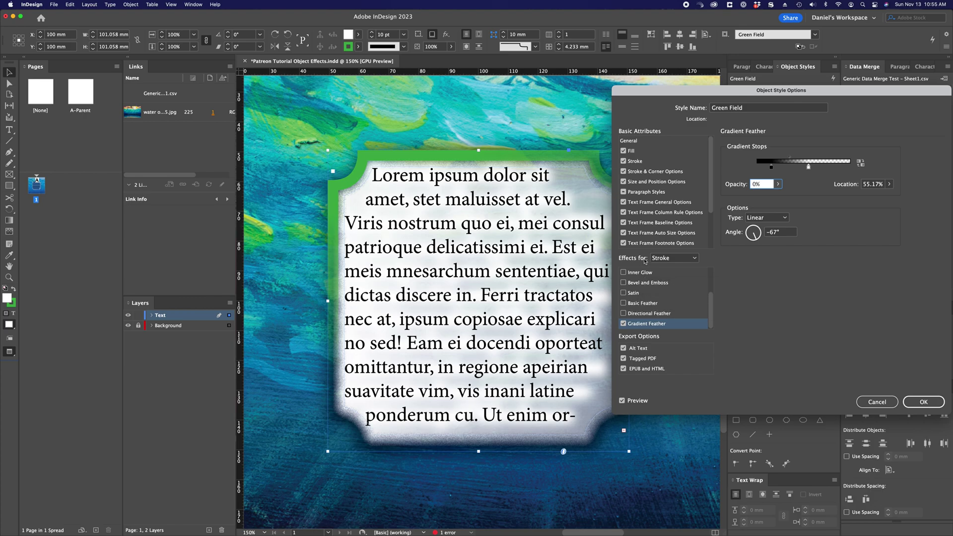
{"action": "left_click", "coordinate": [660, 171]}
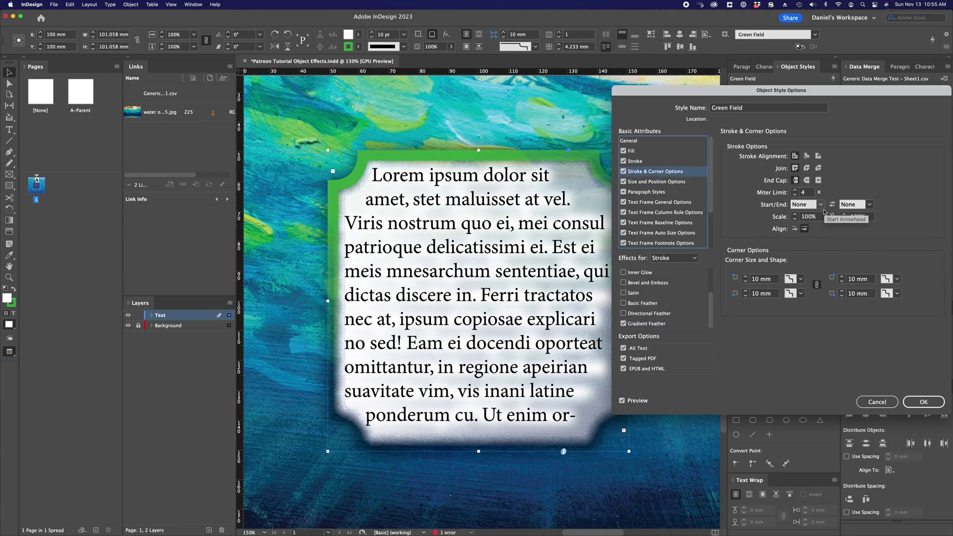
Step: Reduce the corner size to 4 mm, save the style, and reset the frame to [None]
{"action": "left_click", "coordinate": [773, 279]}
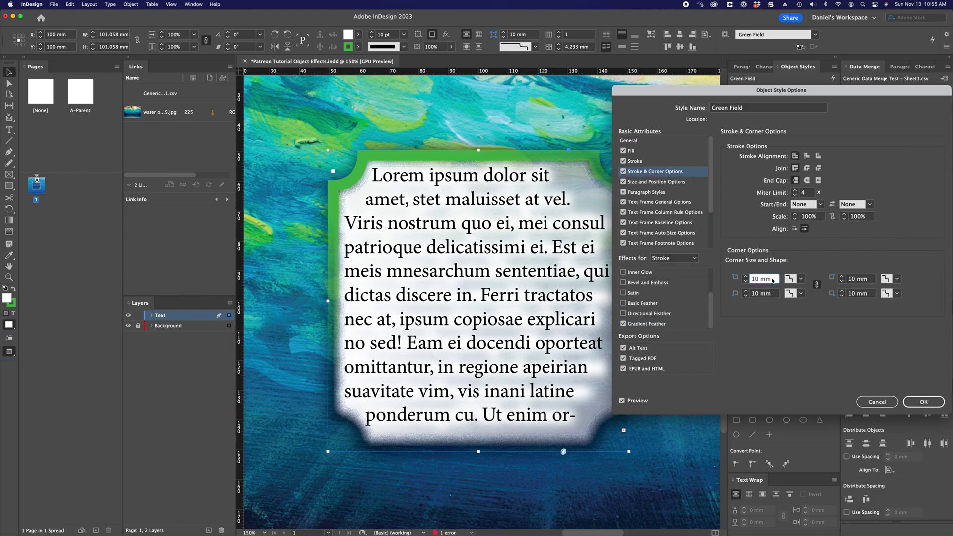
{"action": "key", "text": "Down"}
{"action": "key", "text": "Down"}
{"action": "key", "text": "Down"}
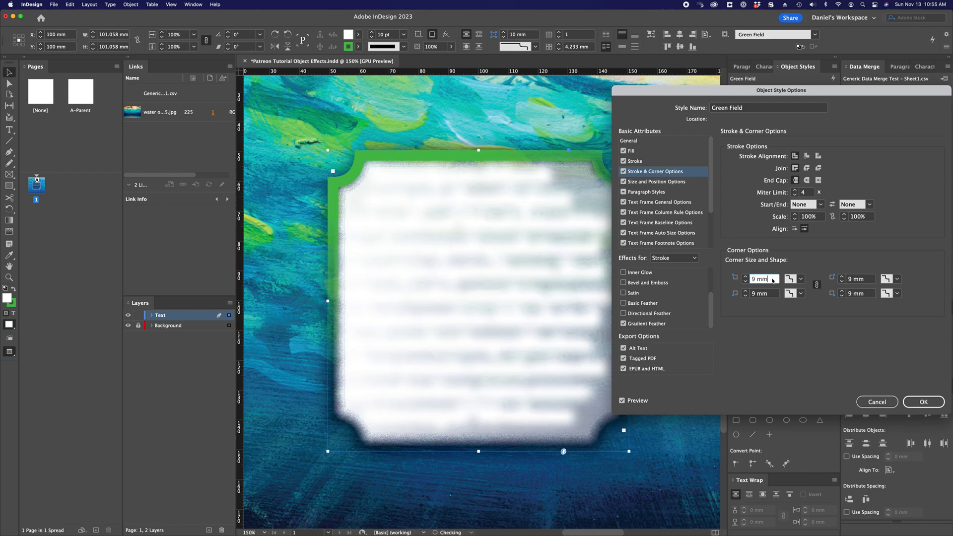
{"action": "key", "text": "Down"}
{"action": "key", "text": "Down"}
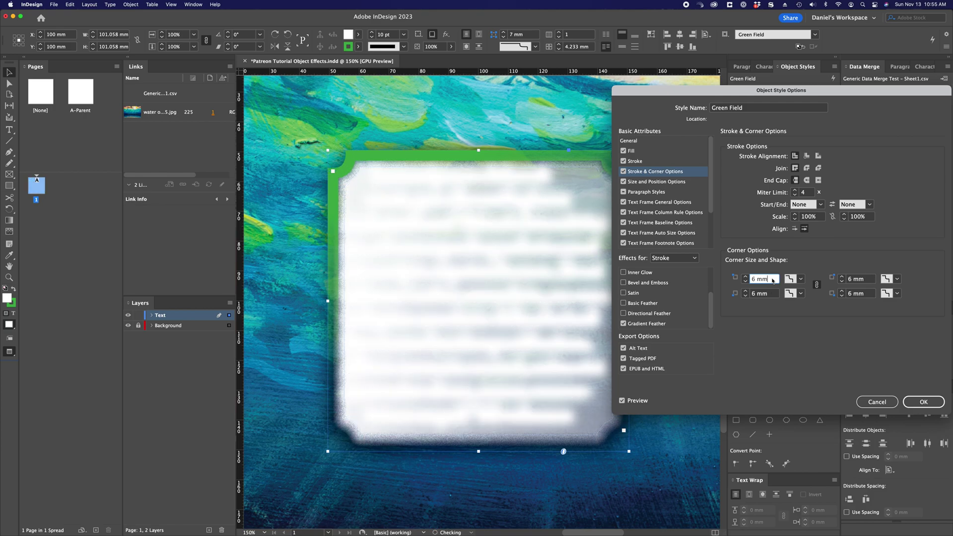
{"action": "key", "text": "Down"}
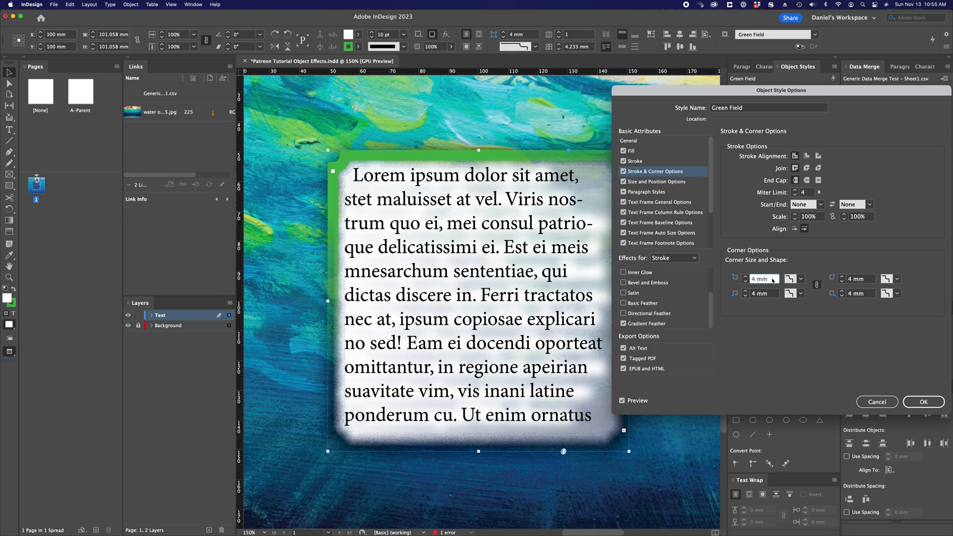
{"action": "key", "text": "Return"}
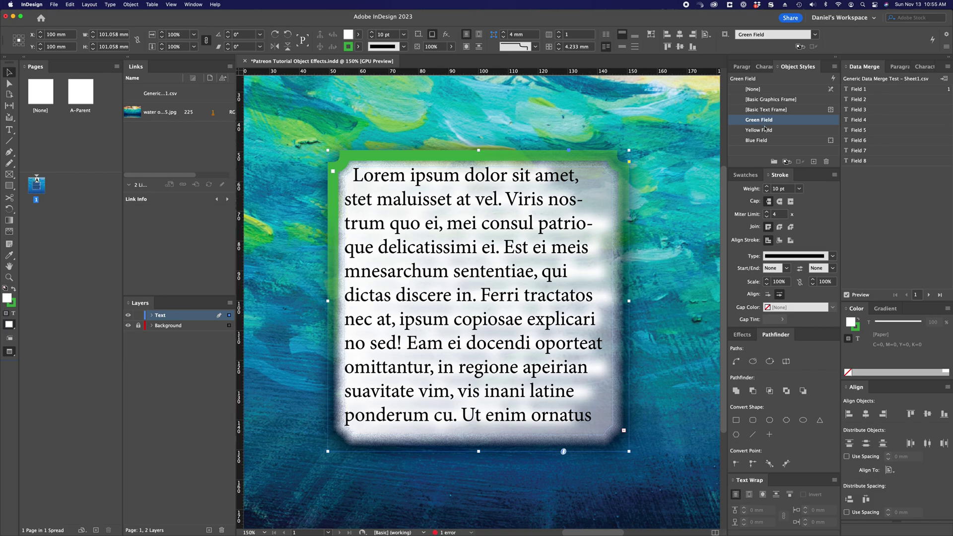
{"action": "left_click", "coordinate": [770, 90]}
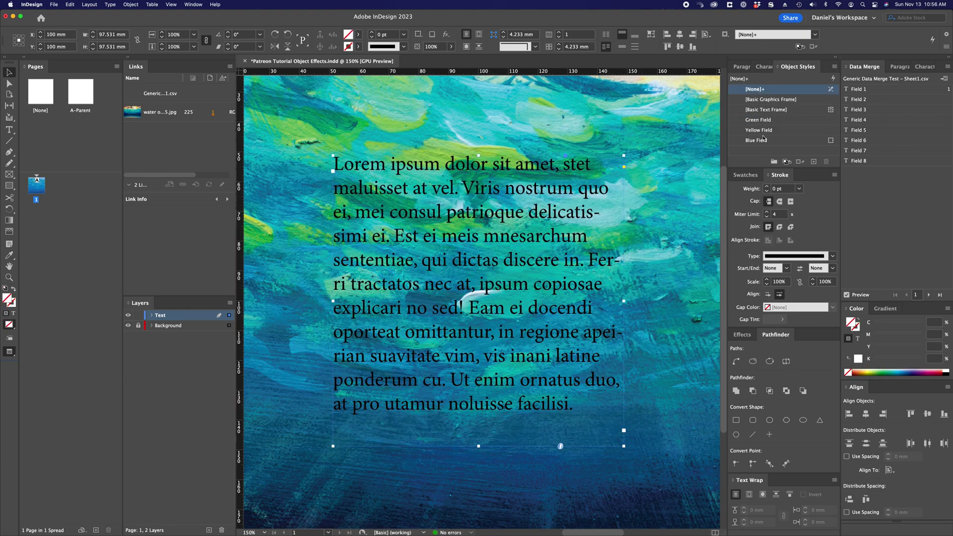
Step: Apply Yellow Field to the text frame and open its Object Style Options
{"action": "left_click", "coordinate": [760, 130]}
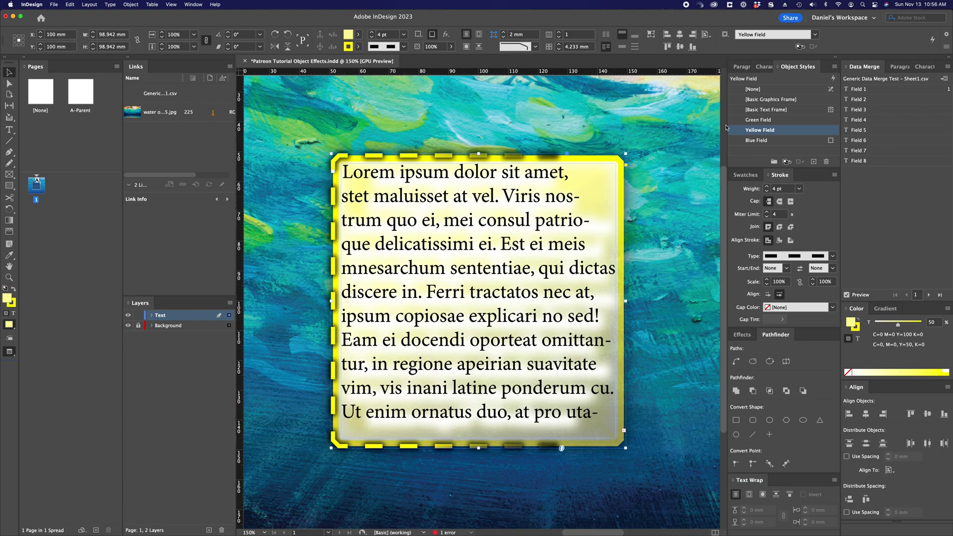
{"action": "double_click", "coordinate": [777, 132]}
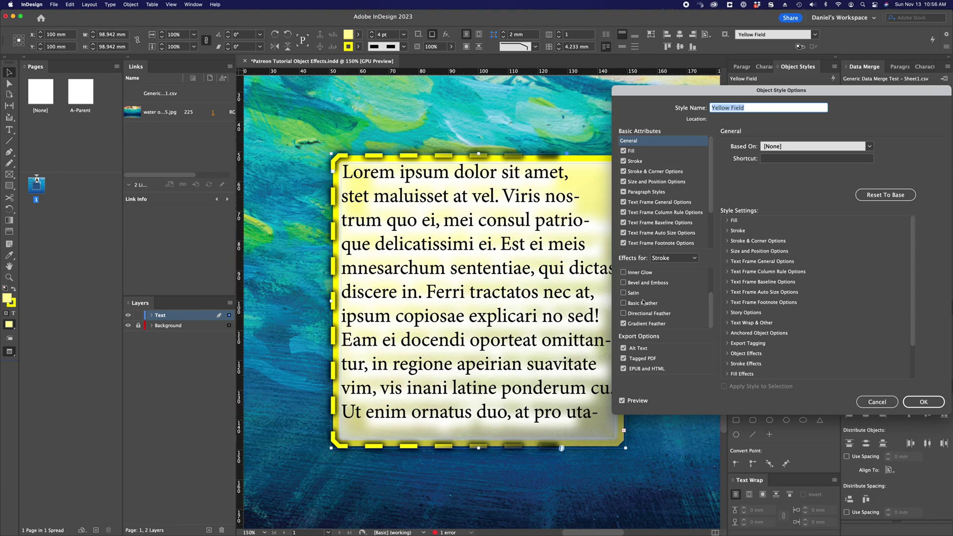
Step: Select the Stroke's Drop Shadow and set its distance to 0 mm
{"action": "scroll", "coordinate": [645, 298], "scroll_direction": "up", "scroll_amount": 3}
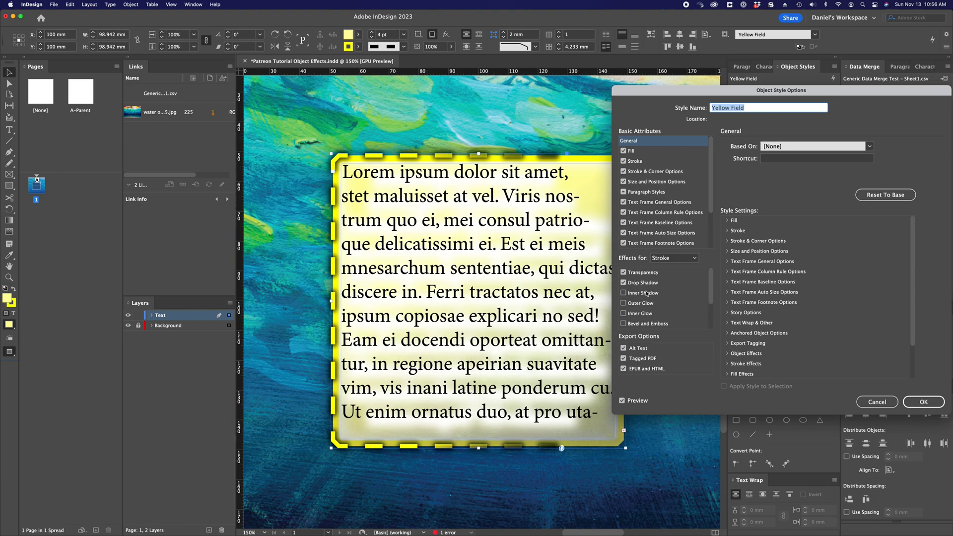
{"action": "left_click", "coordinate": [668, 258]}
{"action": "left_click", "coordinate": [630, 257]}
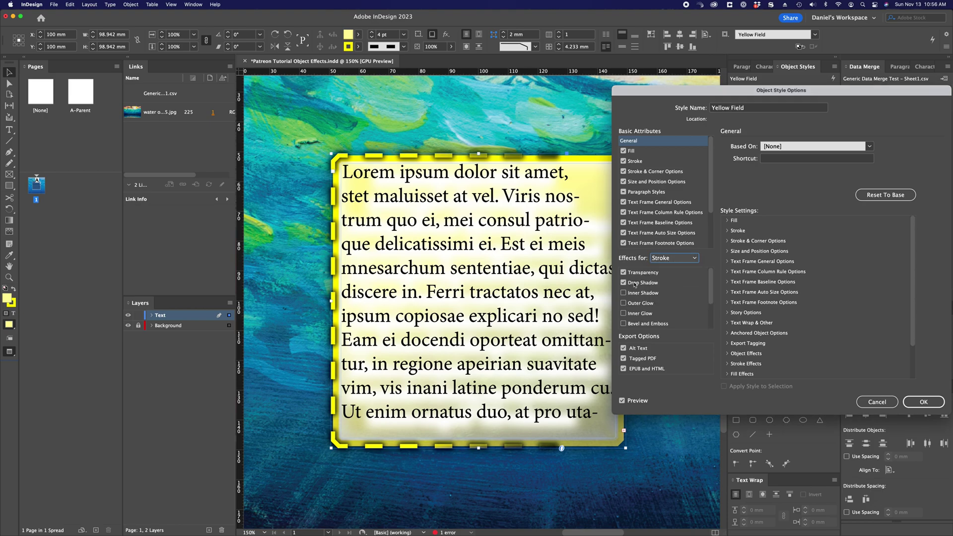
{"action": "left_click", "coordinate": [634, 283]}
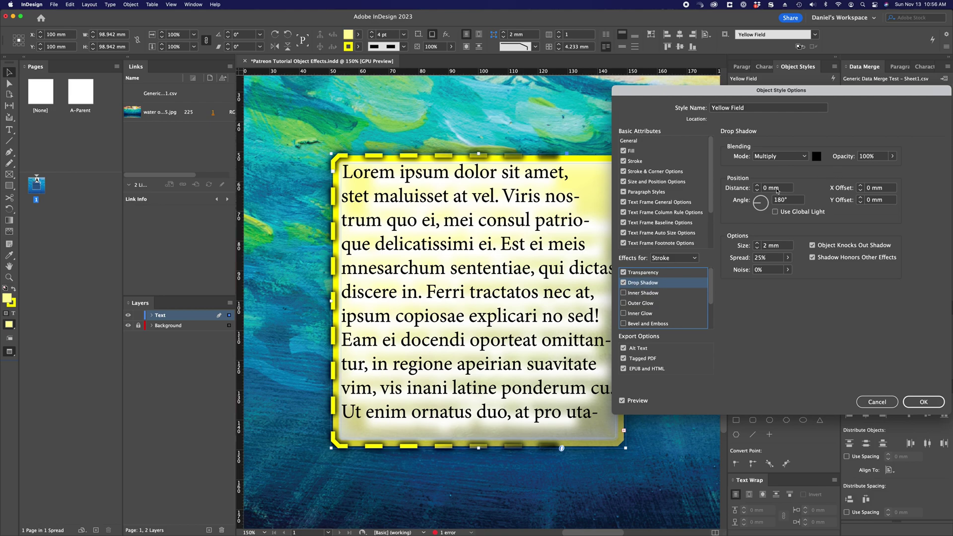
{"action": "left_click", "coordinate": [777, 189]}
{"action": "key", "text": "shift+Up"}
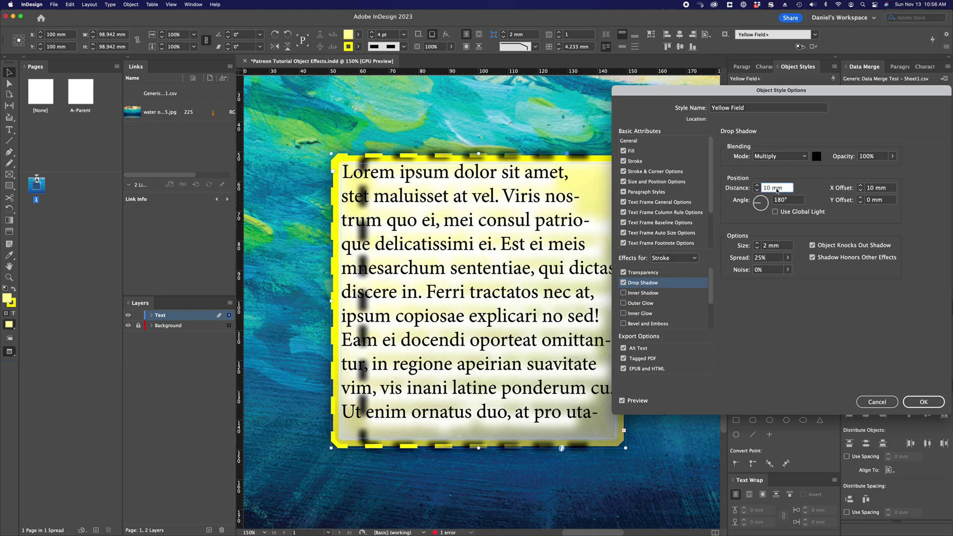
{"action": "key", "text": "shift+Down"}
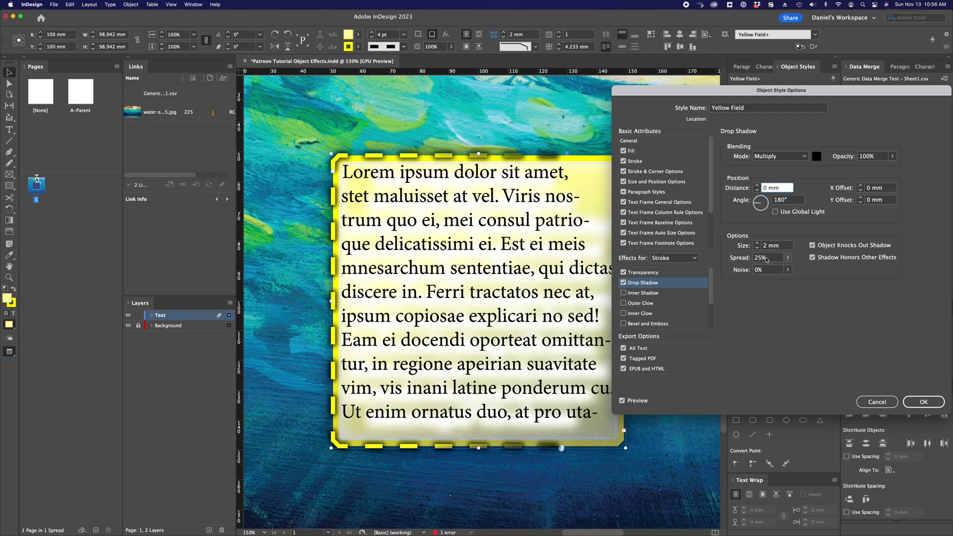
{"action": "left_click", "coordinate": [767, 258]}
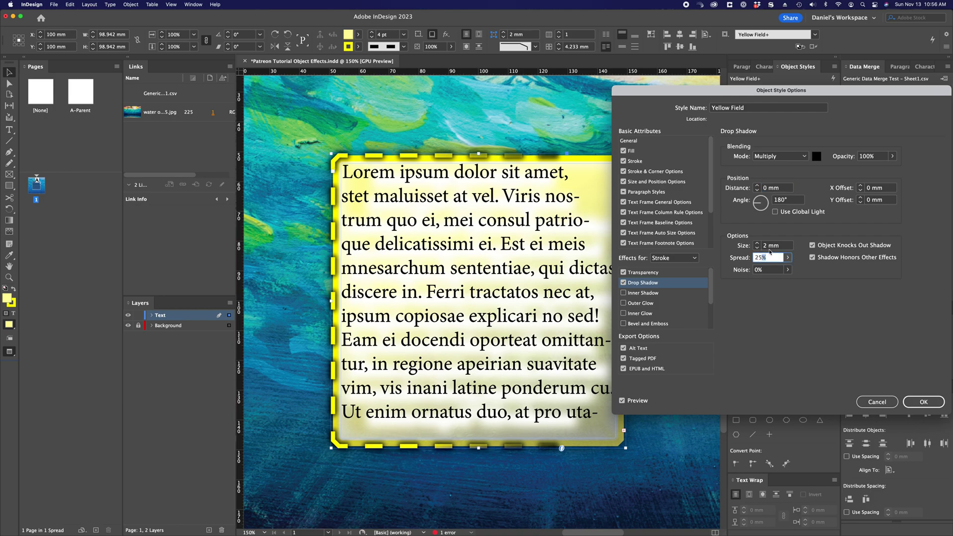
Step: Set the stroke shadow size to 1 pt, spread 100%, and blend mode Normal
{"action": "left_click", "coordinate": [769, 246]}
{"action": "double_click", "coordinate": [769, 245]}
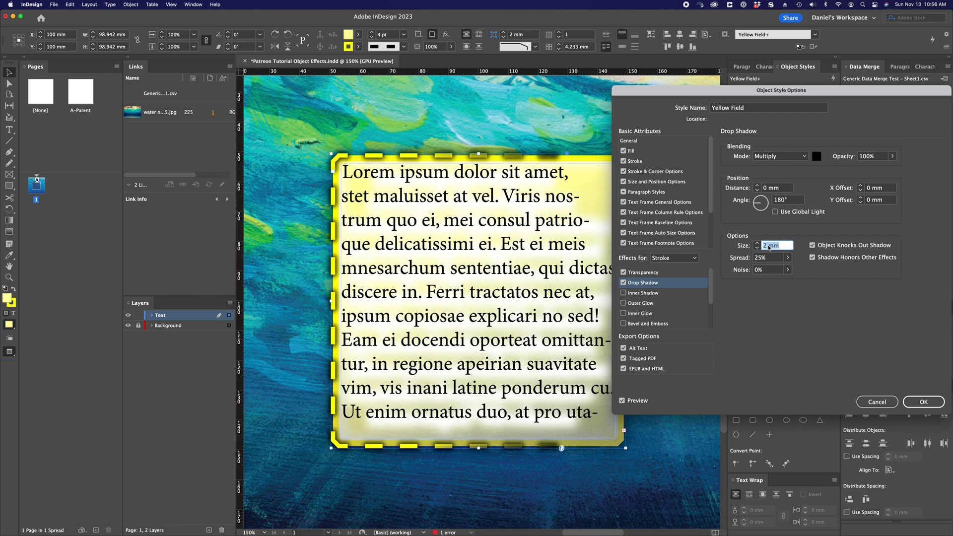
{"action": "type", "text": "1pt"}
{"action": "left_click", "coordinate": [762, 258]}
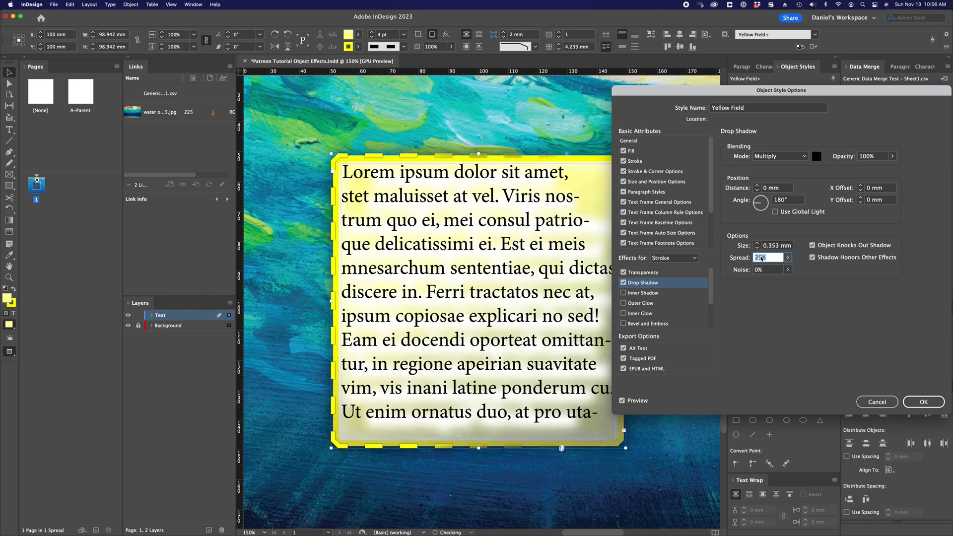
{"action": "type", "text": "100"}
{"action": "left_click", "coordinate": [767, 156]}
{"action": "left_click", "coordinate": [771, 166]}
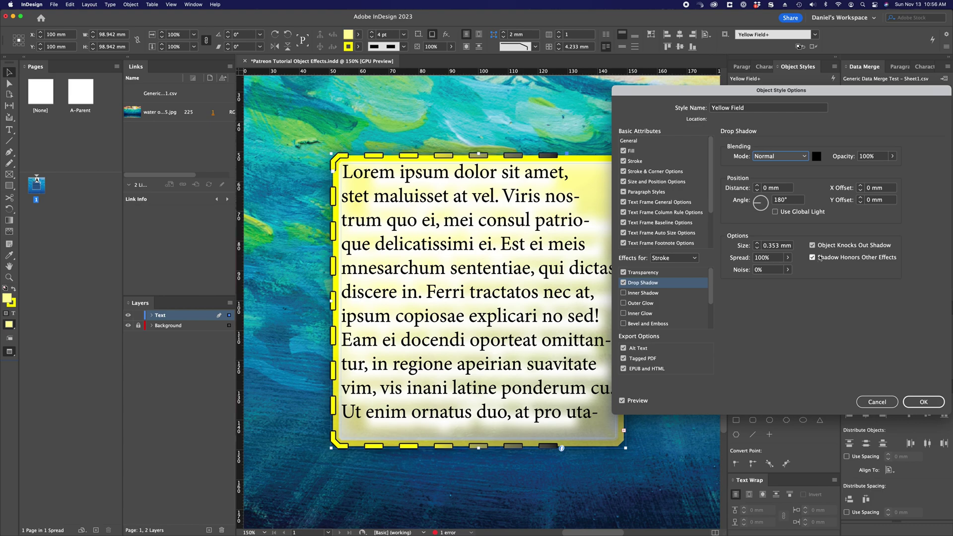
Step: Turn on Shadow Honors Other Effects for the Yellow Field stroke's drop shadow
{"action": "left_click_drag", "start_coordinate": [796, 91], "coordinate": [782, 58]}
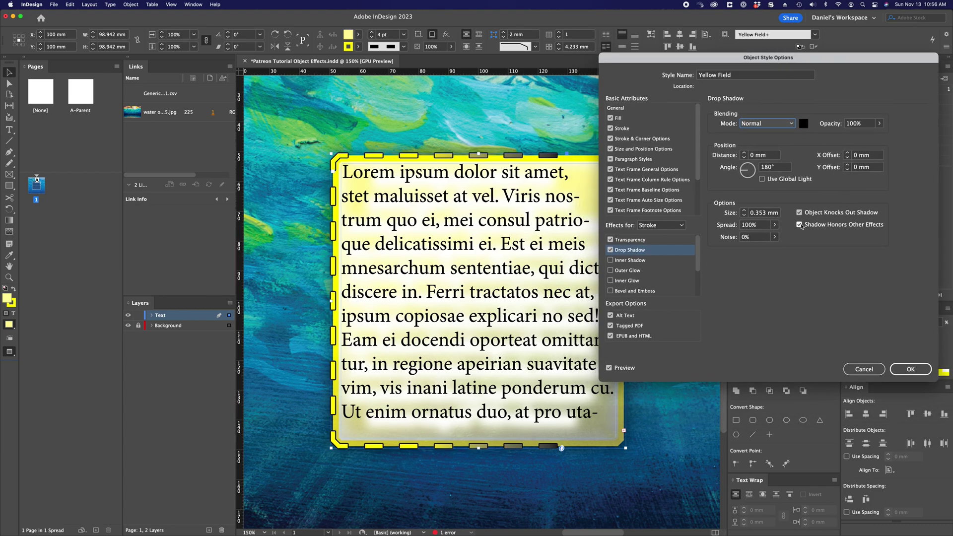
{"action": "left_click_drag", "start_coordinate": [696, 58], "coordinate": [724, 74]}
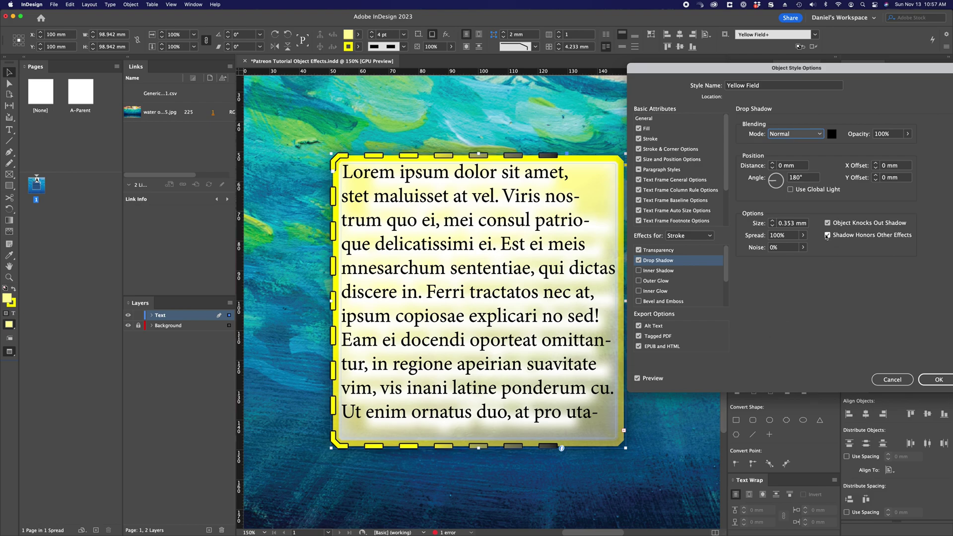
{"action": "left_click", "coordinate": [827, 236]}
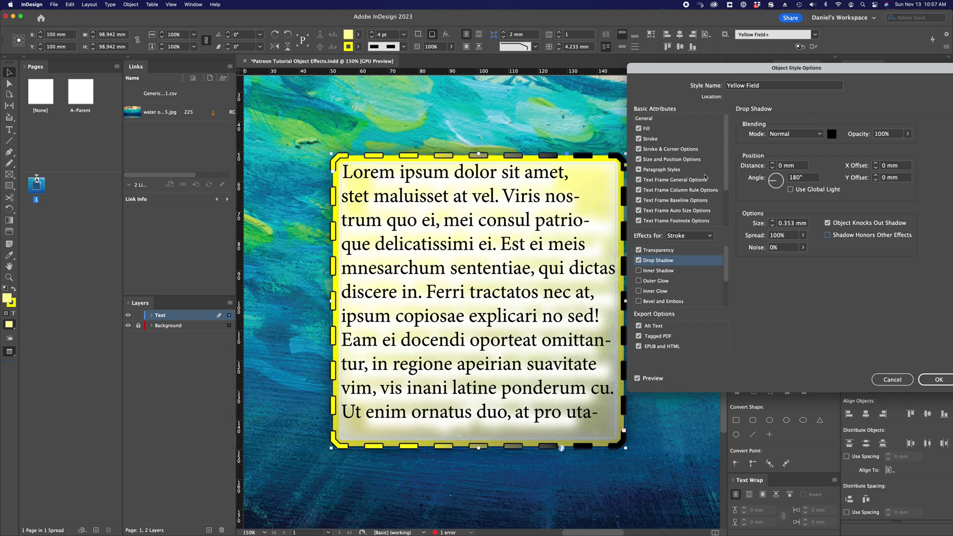
{"action": "left_click", "coordinate": [828, 235]}
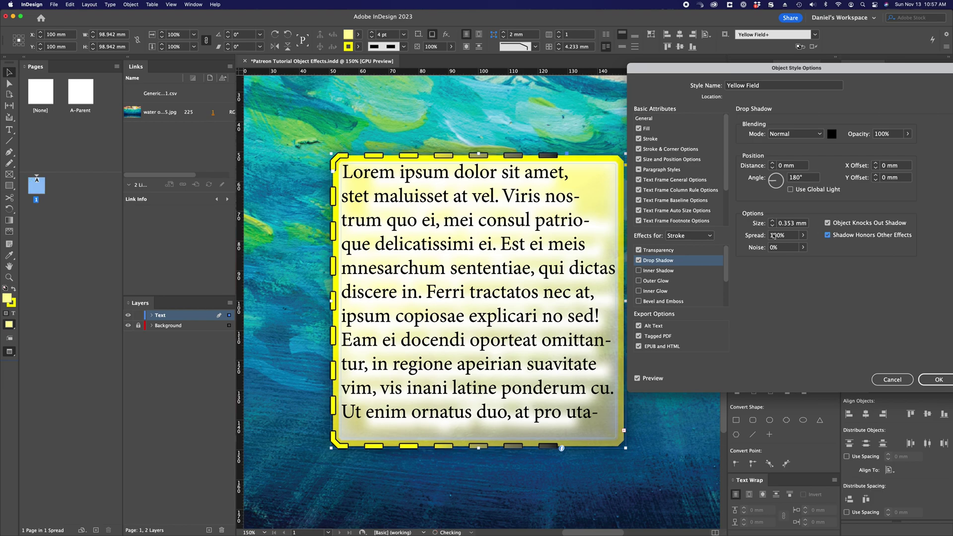
Step: Give the Yellow Field stroke drop shadow a 1 mm size and 10% spread, then confirm the style
{"action": "double_click", "coordinate": [788, 234]}
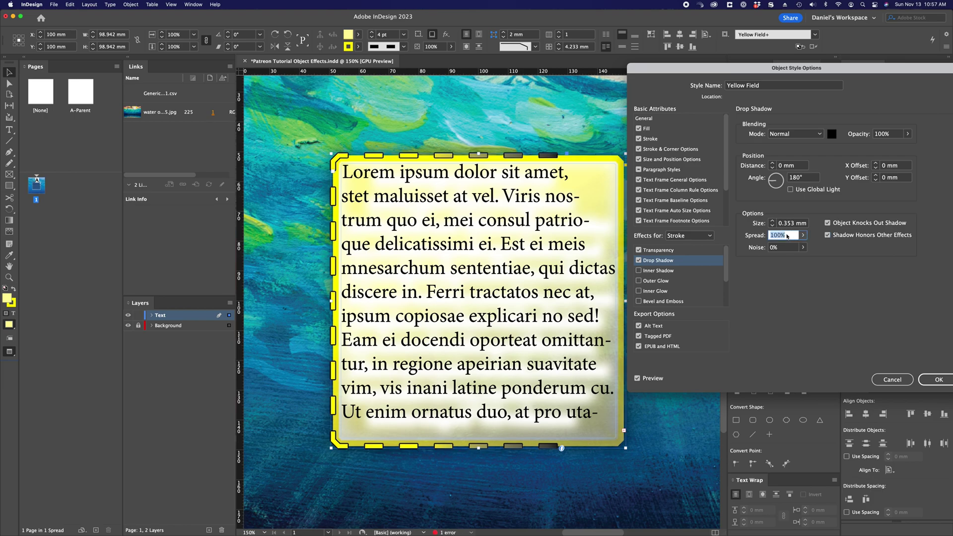
{"action": "type", "text": "0"}
{"action": "left_click", "coordinate": [790, 224]}
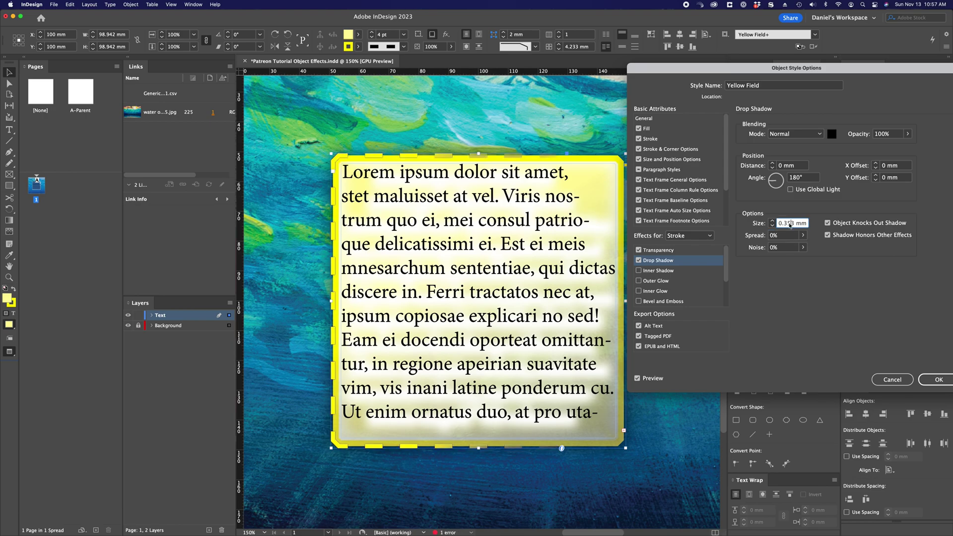
{"action": "type", "text": "10"}
{"action": "double_click", "coordinate": [790, 224]}
{"action": "type", "text": "2"}
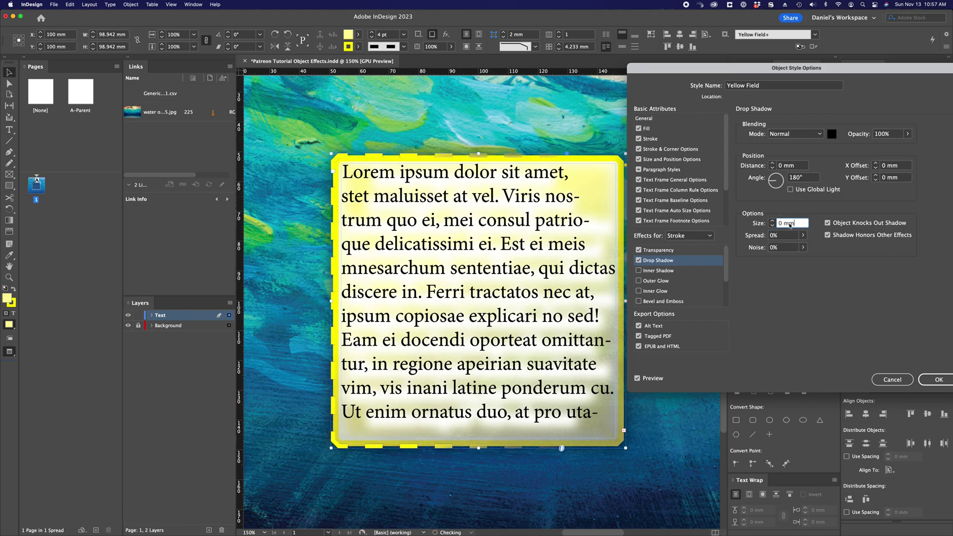
{"action": "key", "text": "Down"}
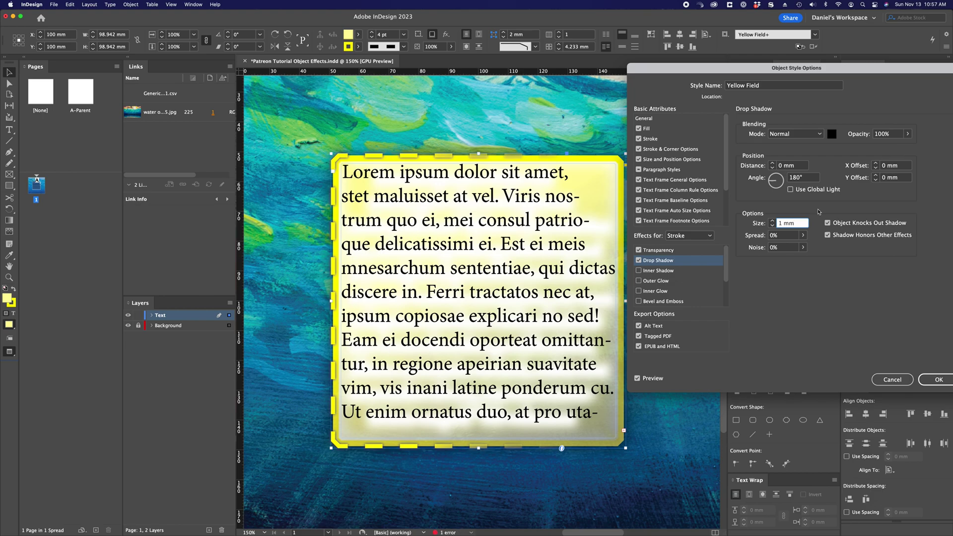
{"action": "double_click", "coordinate": [788, 235]}
{"action": "type", "text": "1"}
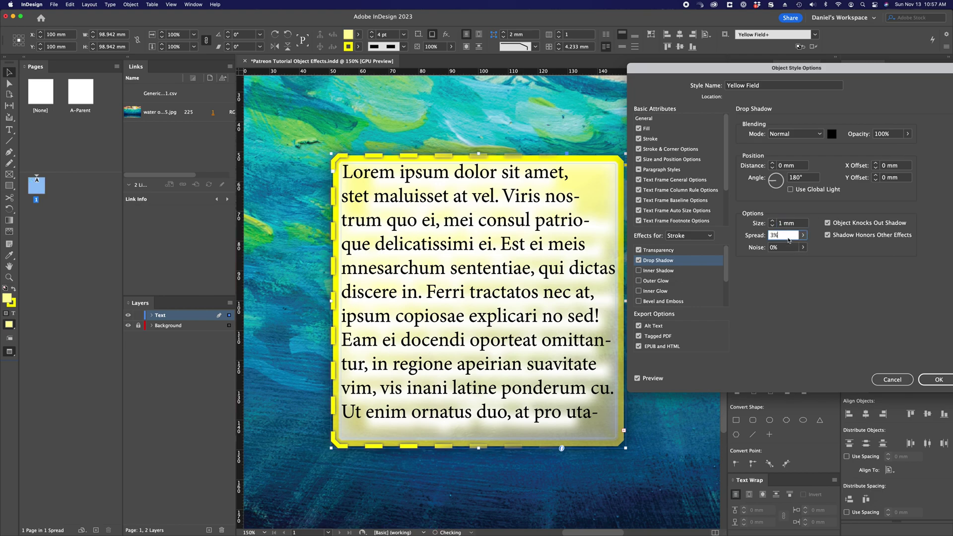
{"action": "type", "text": "10"}
{"action": "scroll", "coordinate": [678, 281], "scroll_direction": "down", "scroll_amount": 3}
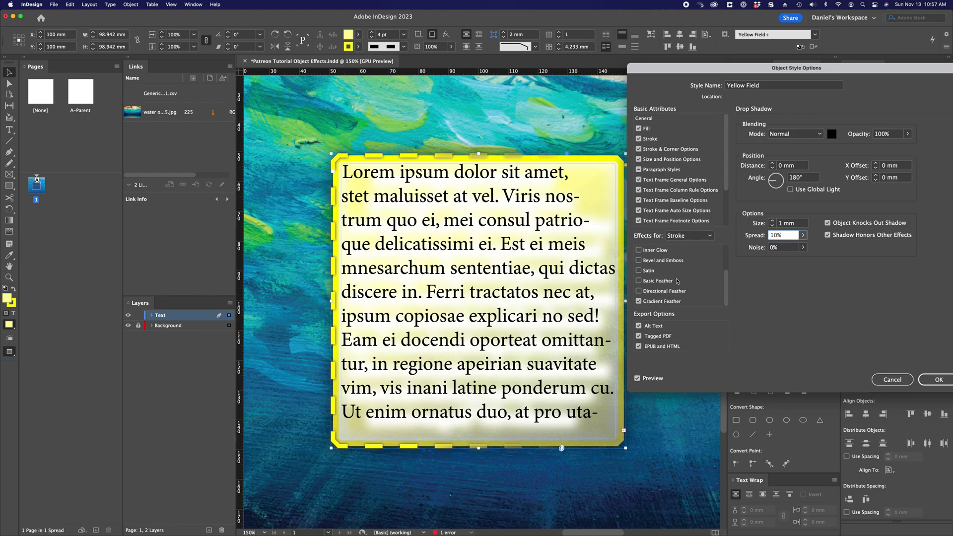
{"action": "key", "text": "Return"}
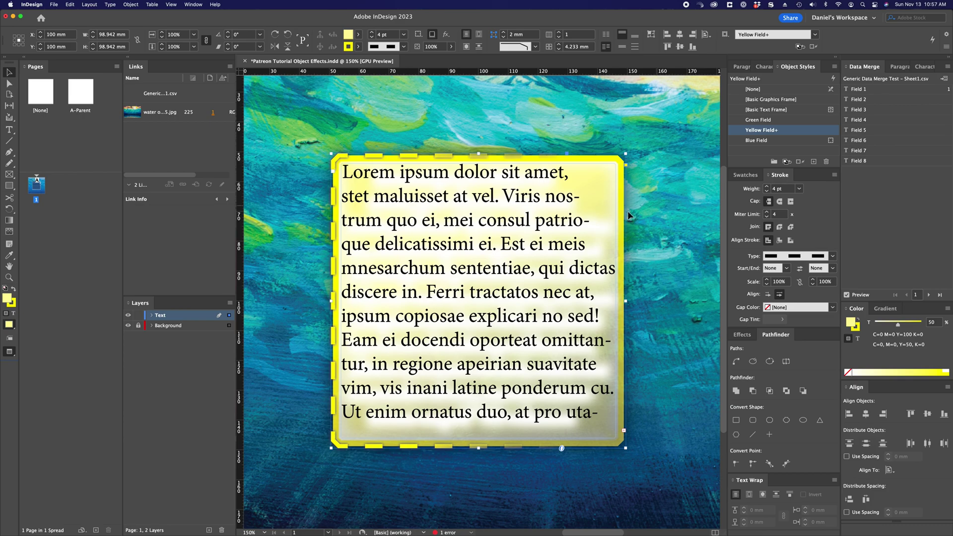
{"action": "left_click", "coordinate": [774, 89]}
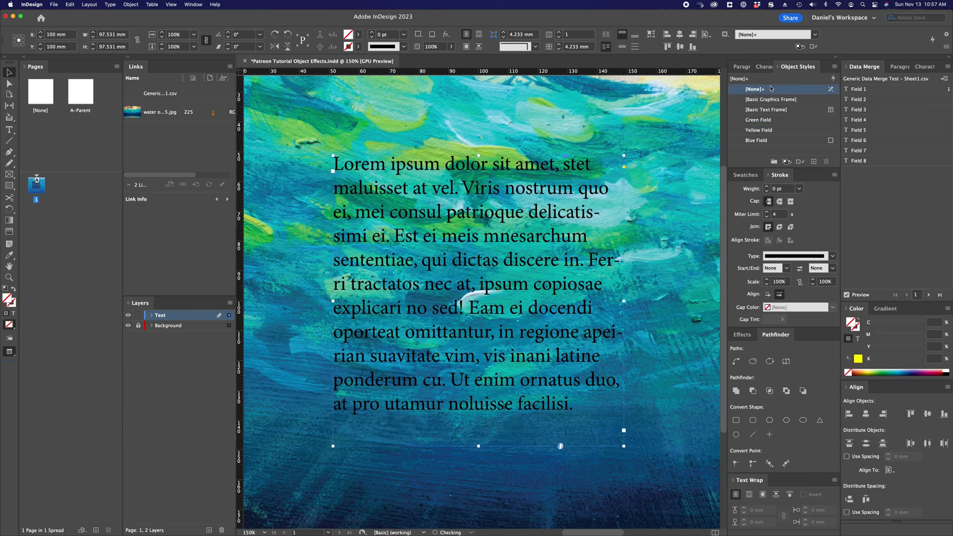
{"action": "left_click", "coordinate": [769, 144]}
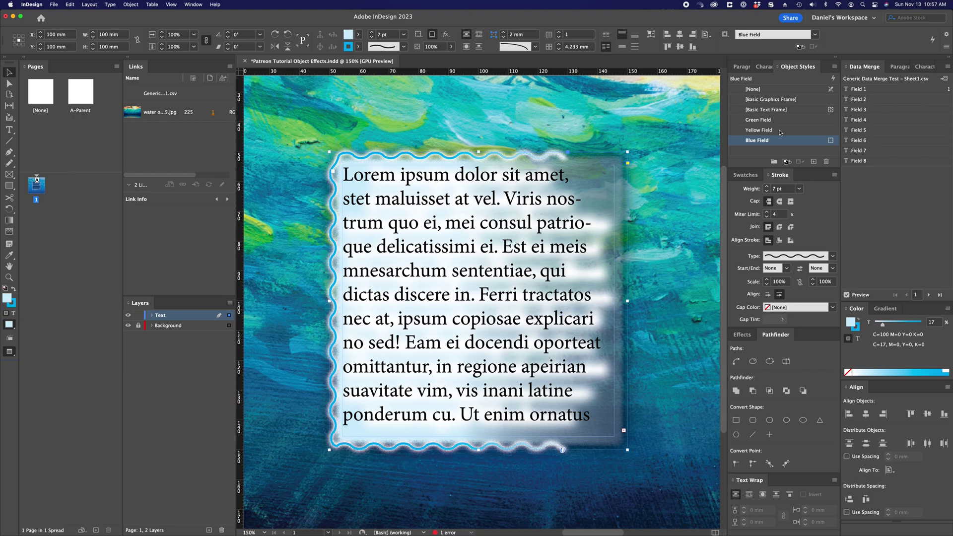
{"action": "left_click", "coordinate": [780, 131]}
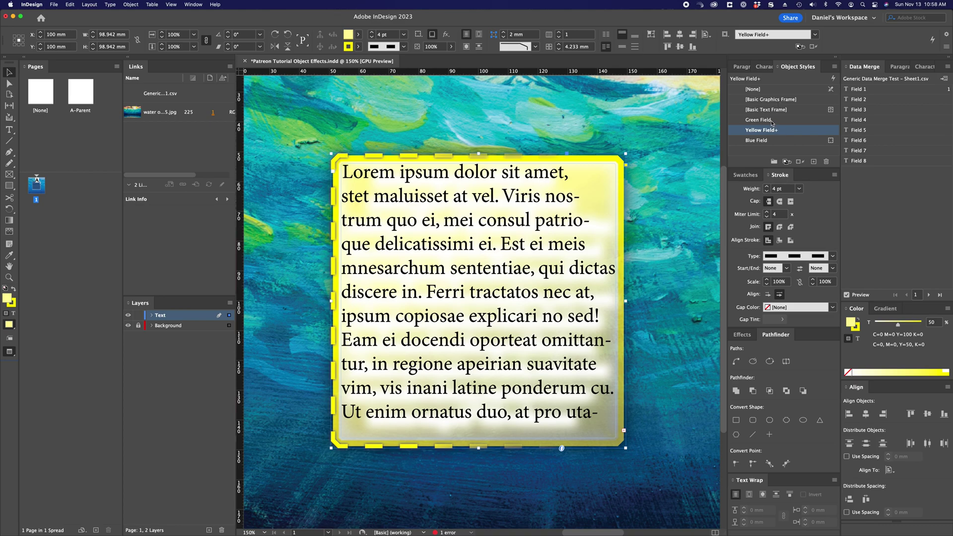
{"action": "left_click", "coordinate": [772, 123]}
Step: Try Yellow Field, Blue Field and [None] on the frame, settle on Blue Field, then deselect it
{"action": "left_click", "coordinate": [773, 132]}
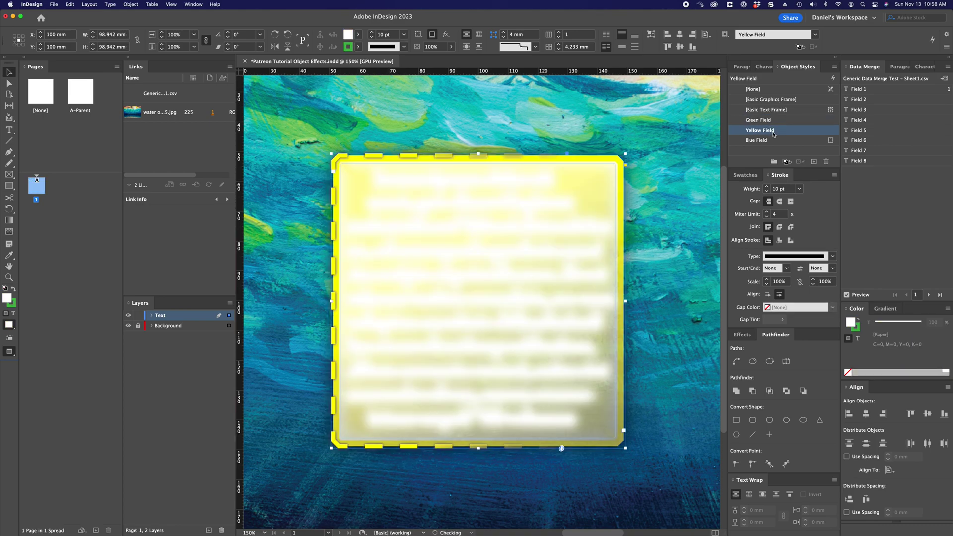
{"action": "left_click", "coordinate": [771, 140]}
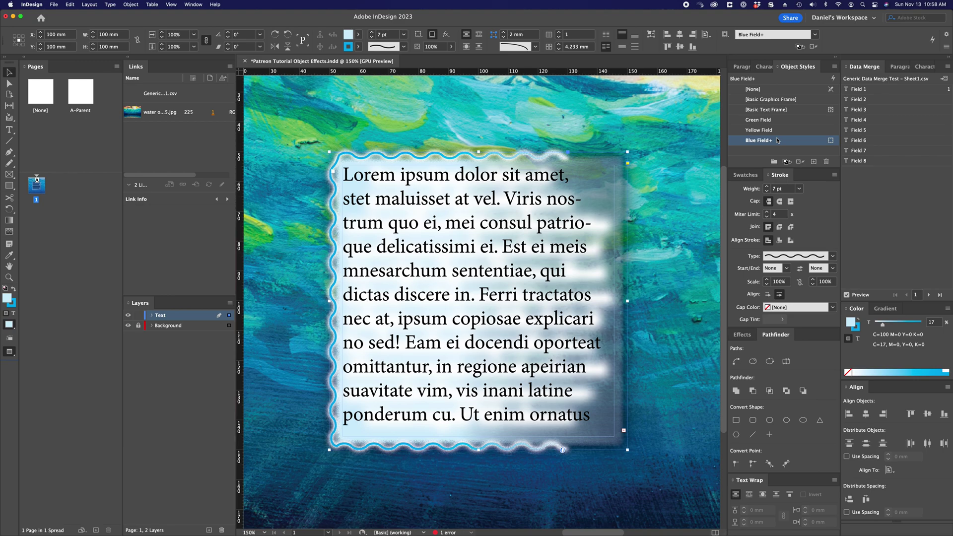
{"action": "left_click", "coordinate": [772, 89]}
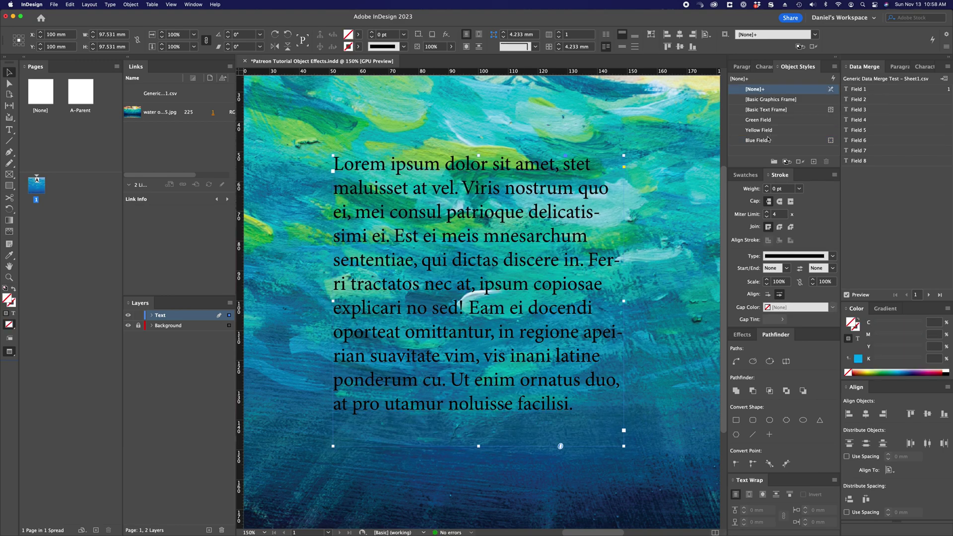
{"action": "left_click", "coordinate": [768, 141]}
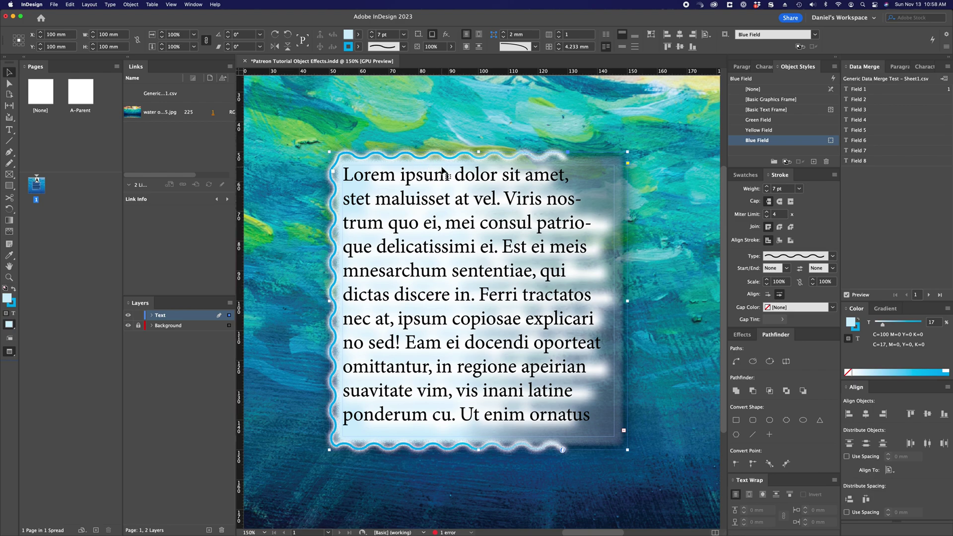
{"action": "left_click", "coordinate": [622, 133]}
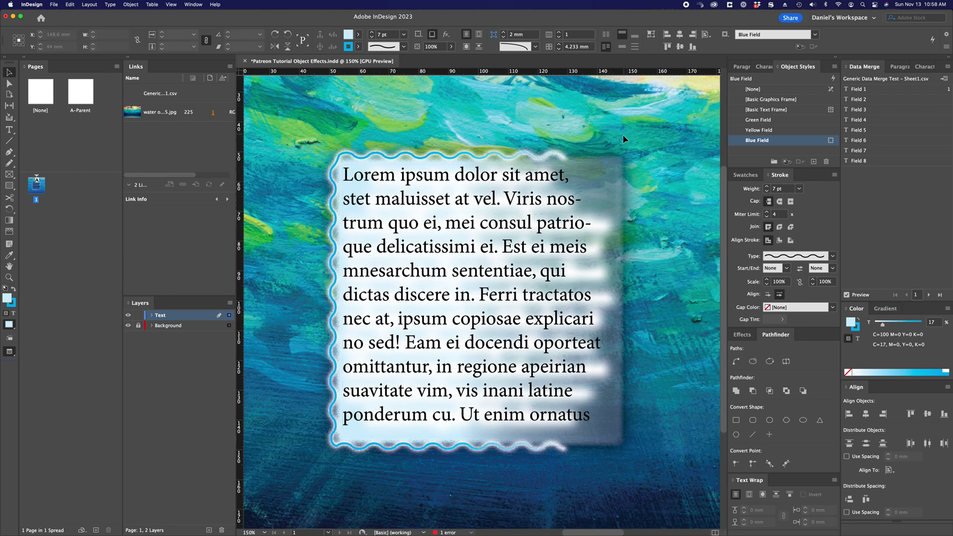
{"action": "double_click", "coordinate": [781, 140]}
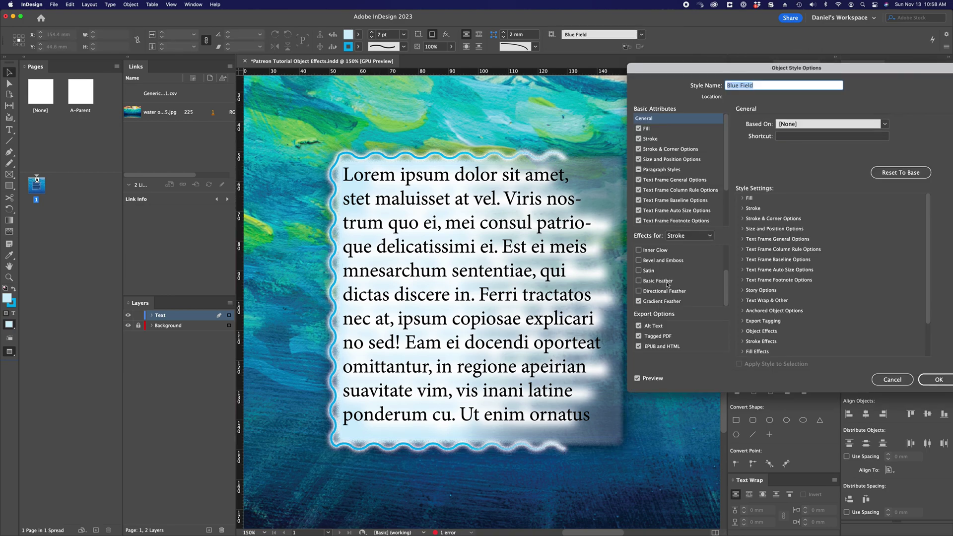
{"action": "scroll", "coordinate": [668, 286], "scroll_direction": "up", "scroll_amount": 2}
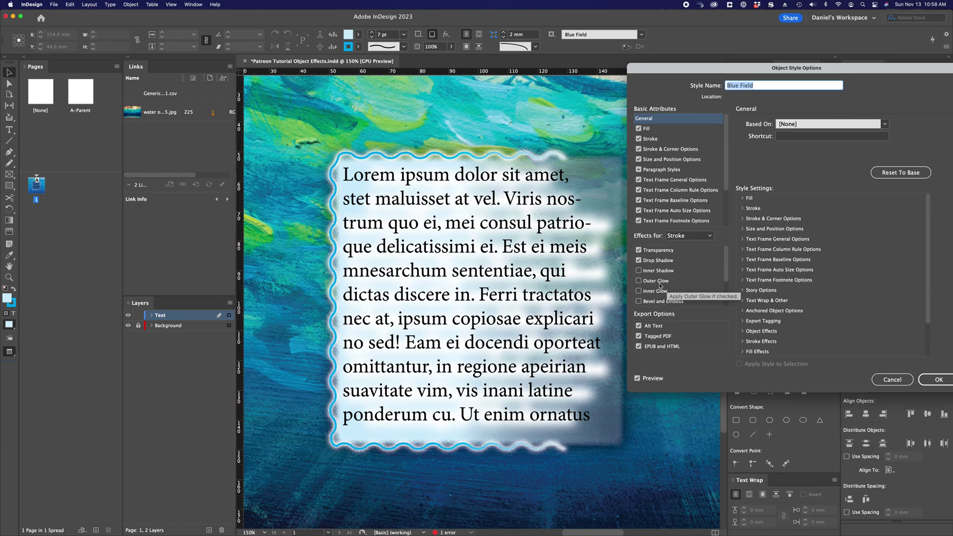
{"action": "left_click", "coordinate": [660, 284]}
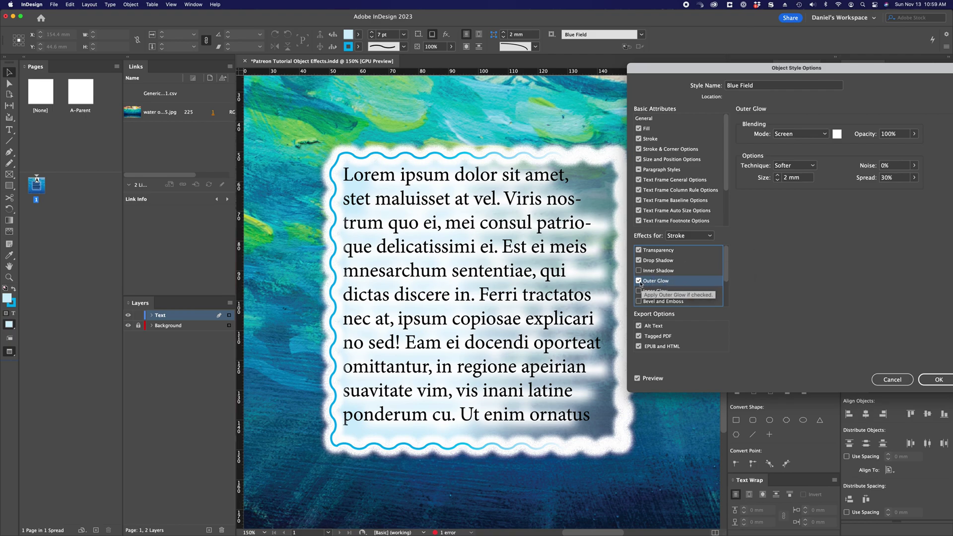
{"action": "left_click", "coordinate": [639, 281]}
{"action": "left_click", "coordinate": [658, 260]}
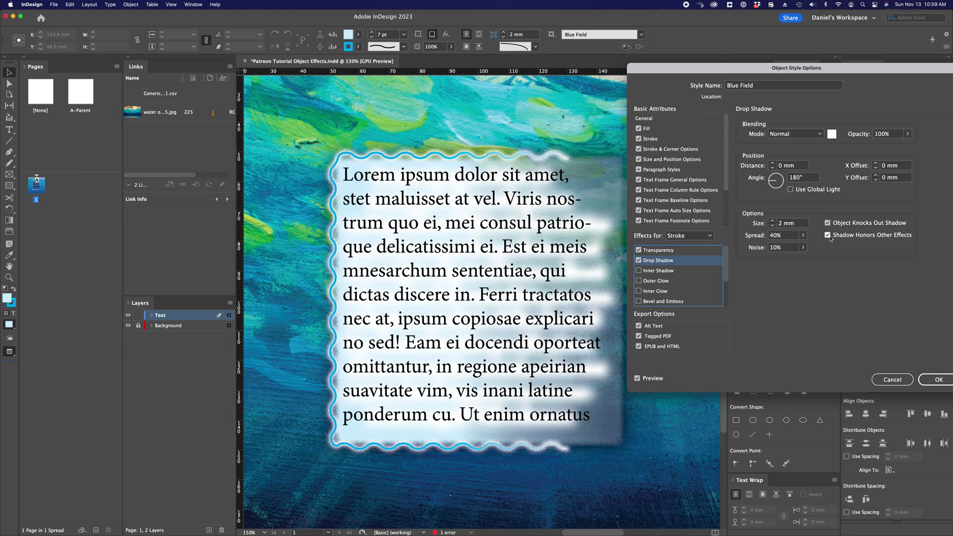
{"action": "key", "text": "Return"}
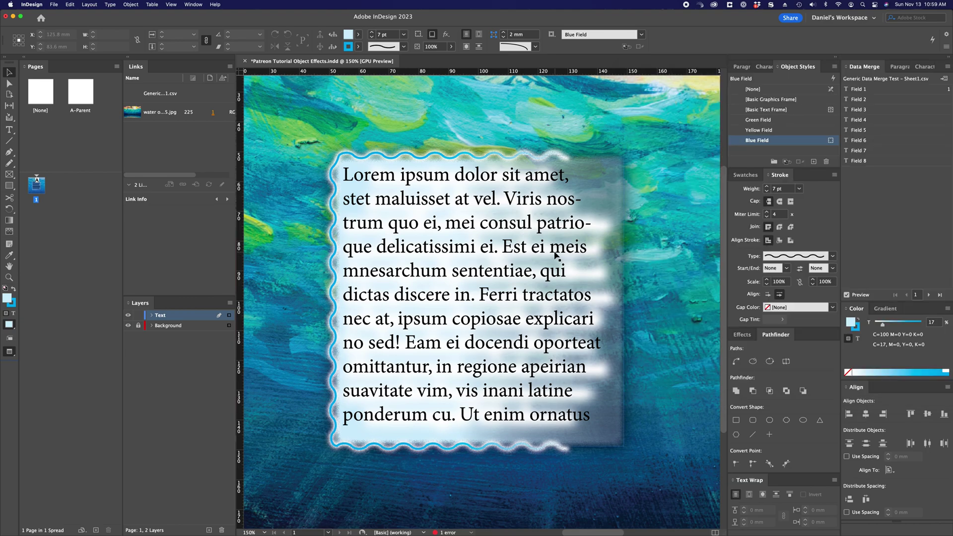
{"action": "left_click", "coordinate": [560, 260]}
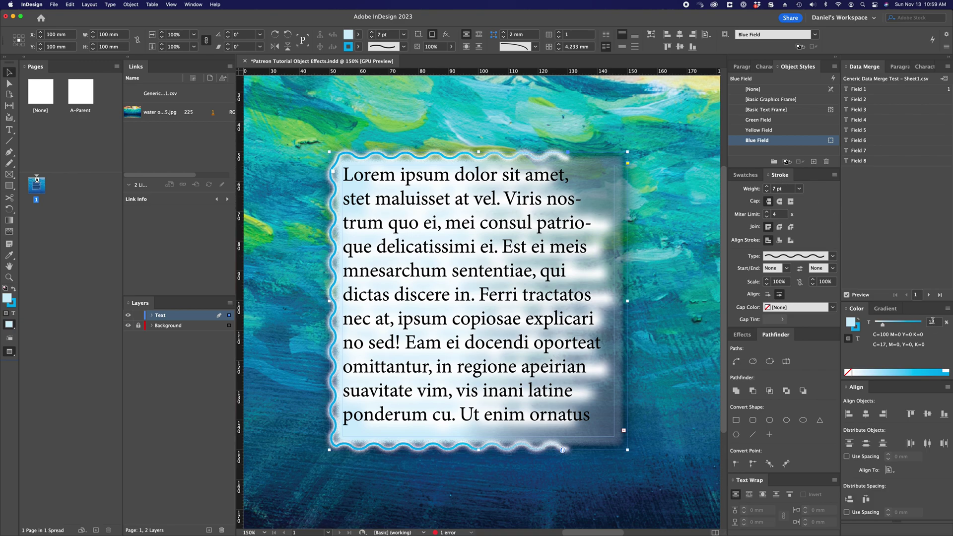
Step: Preview data records 2 and 3, return to record 2, then remove the Blue Field styling from the frame
{"action": "left_click", "coordinate": [929, 295]}
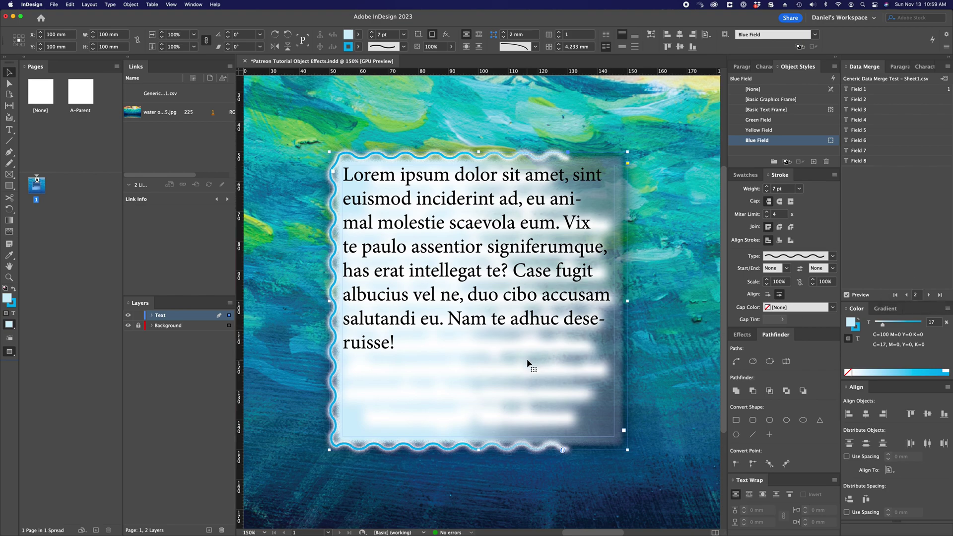
{"action": "left_click", "coordinate": [928, 294]}
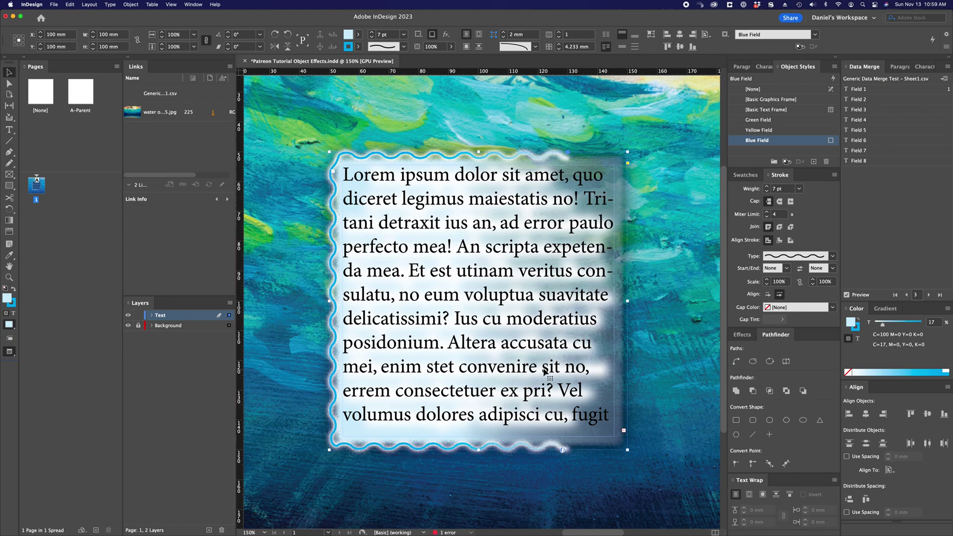
{"action": "left_click", "coordinate": [906, 295]}
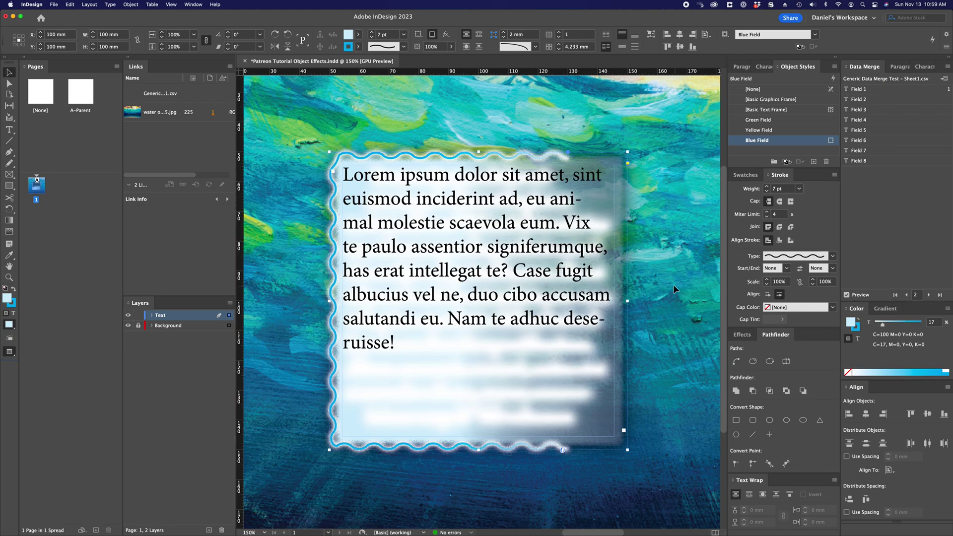
{"action": "left_click", "coordinate": [777, 119]}
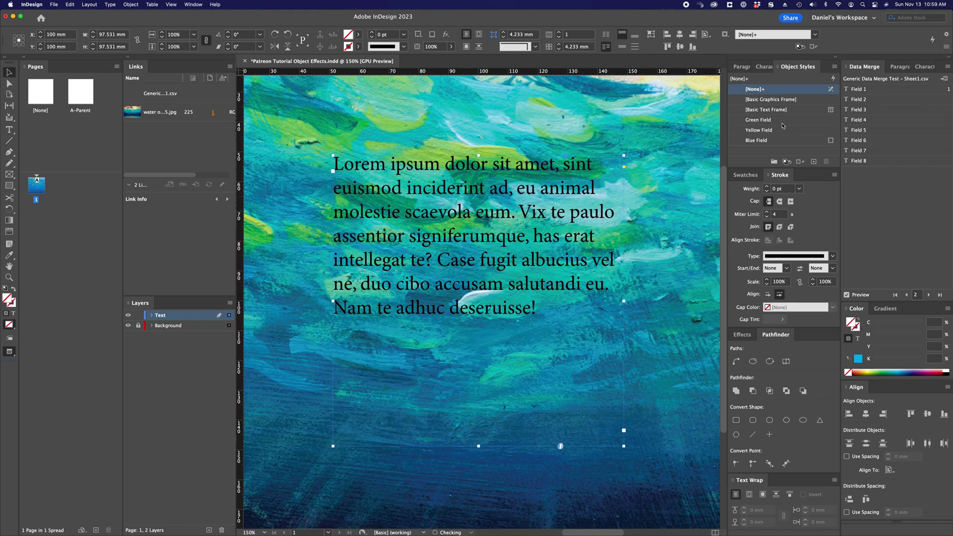
Step: Reapply Green Field to the frame, reselect the frame, and open the Green Field style options
{"action": "left_click", "coordinate": [782, 122], "text": "alt"}
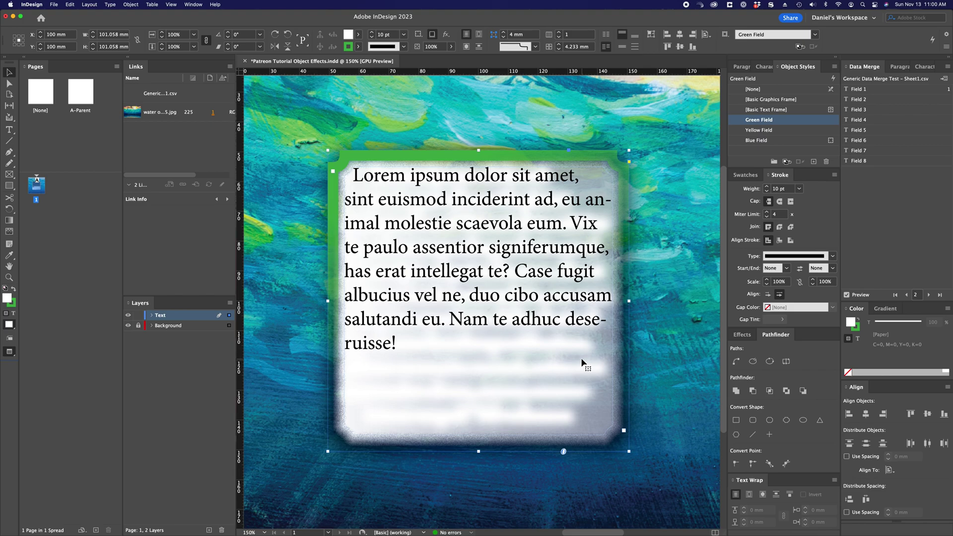
{"action": "left_click", "coordinate": [653, 262]}
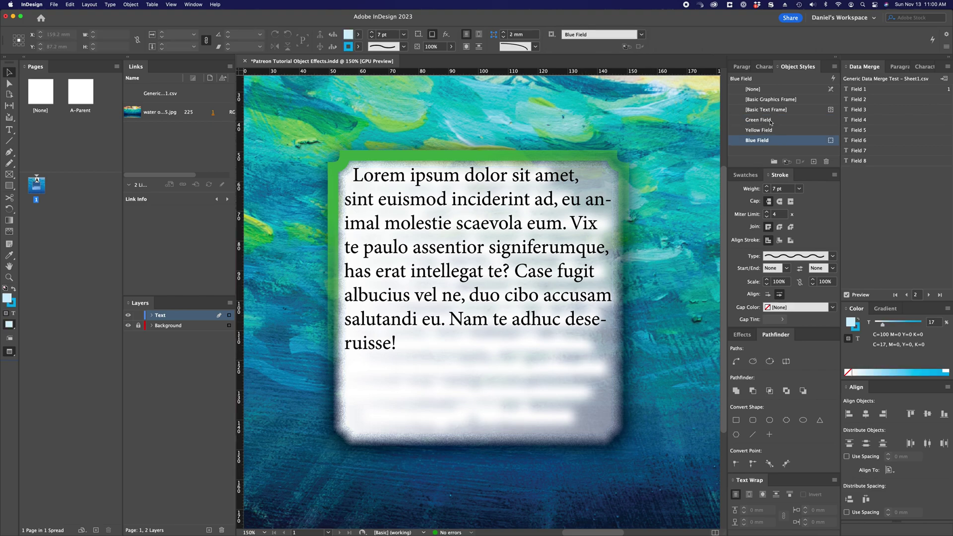
{"action": "left_click", "coordinate": [581, 373]}
{"action": "double_click", "coordinate": [582, 374]}
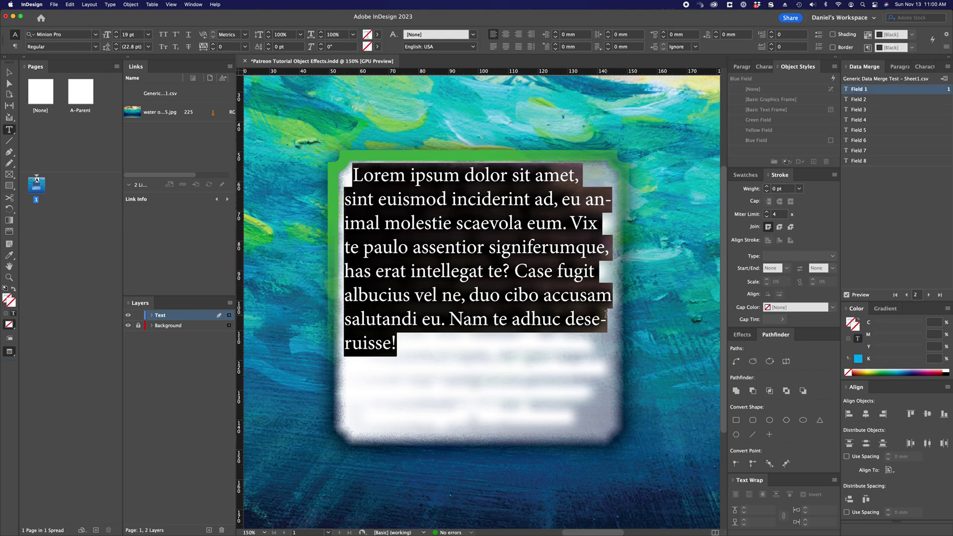
{"action": "left_click", "coordinate": [608, 321]}
{"action": "key", "text": "Escape"}
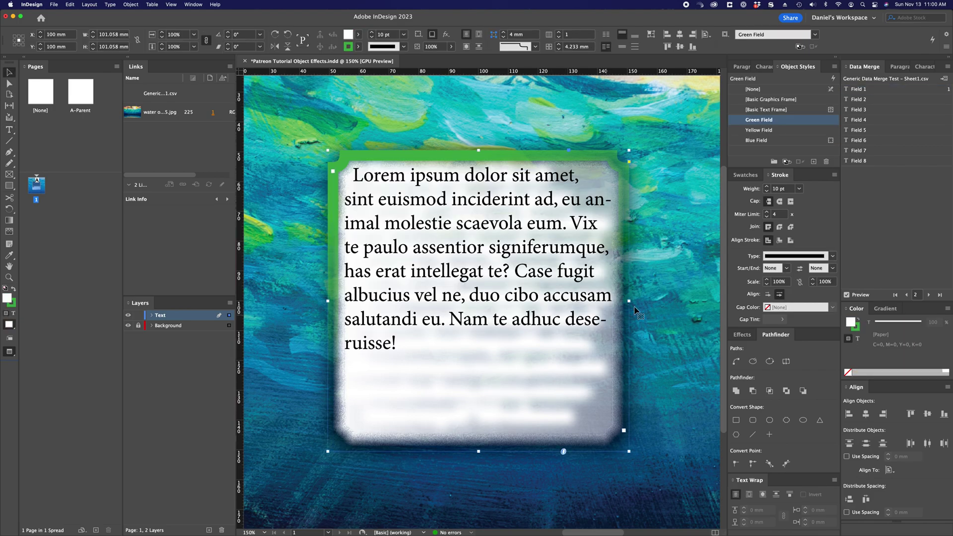
{"action": "double_click", "coordinate": [788, 121]}
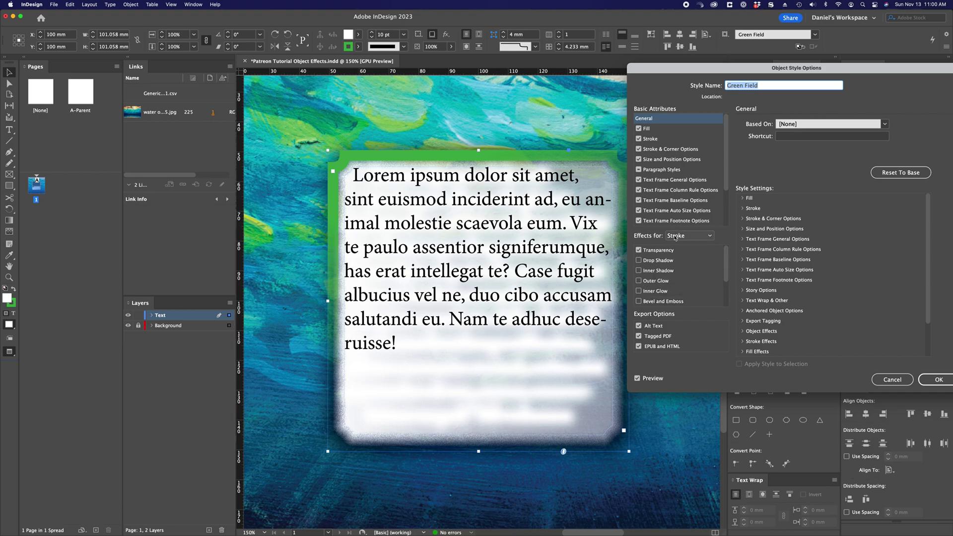
Step: Review Green Field's Outer Glow on Text (Softer, 5 mm, 30% spread) and close the dialog
{"action": "left_click", "coordinate": [692, 236]}
{"action": "left_click", "coordinate": [681, 275]}
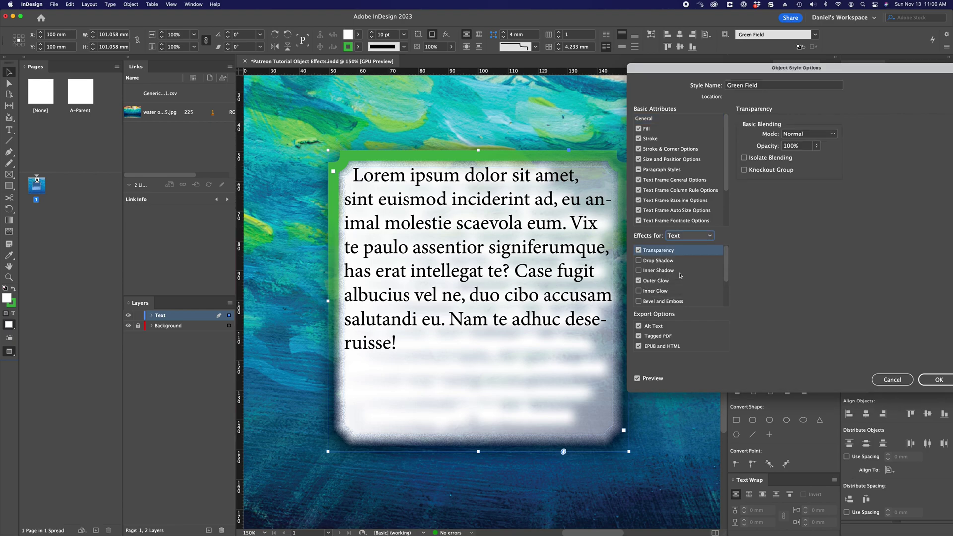
{"action": "left_click", "coordinate": [662, 280]}
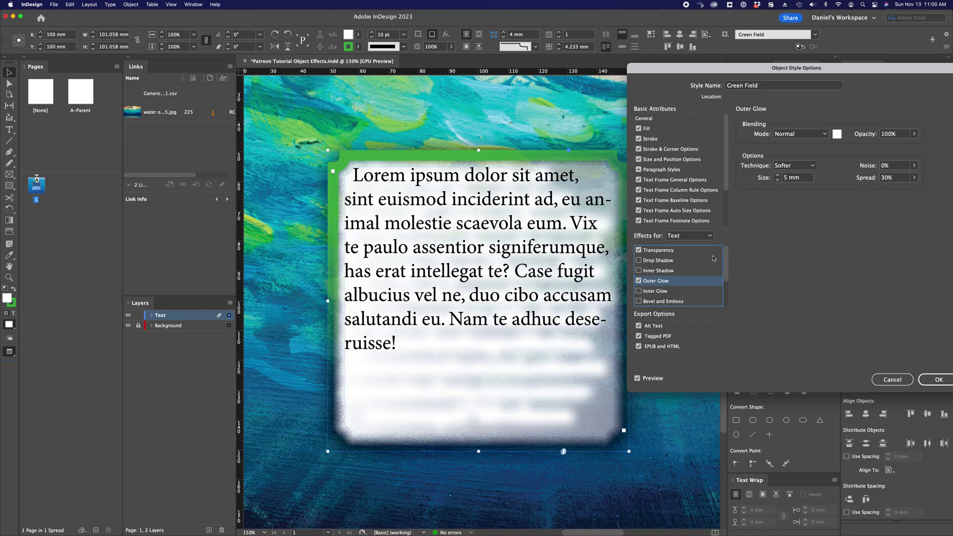
{"action": "left_click", "coordinate": [695, 236]}
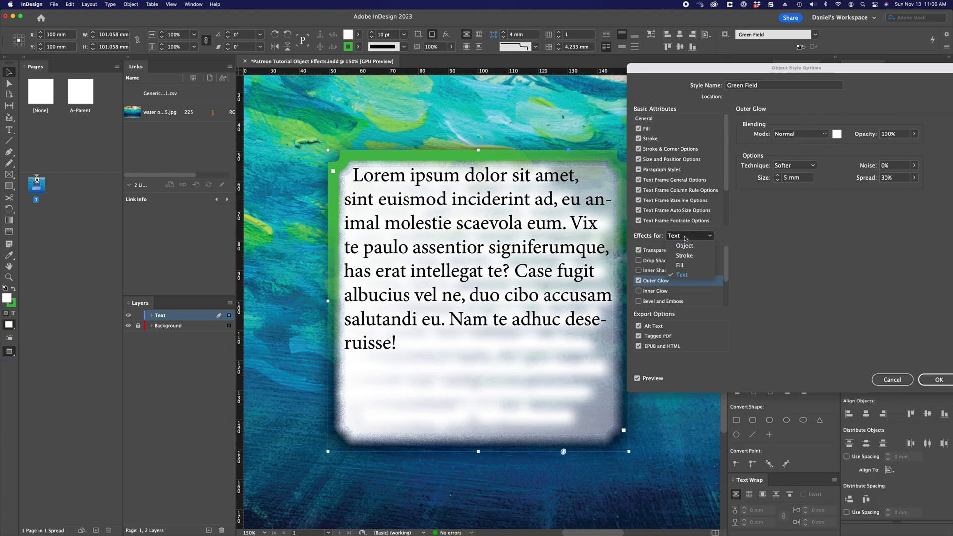
{"action": "left_click", "coordinate": [759, 244]}
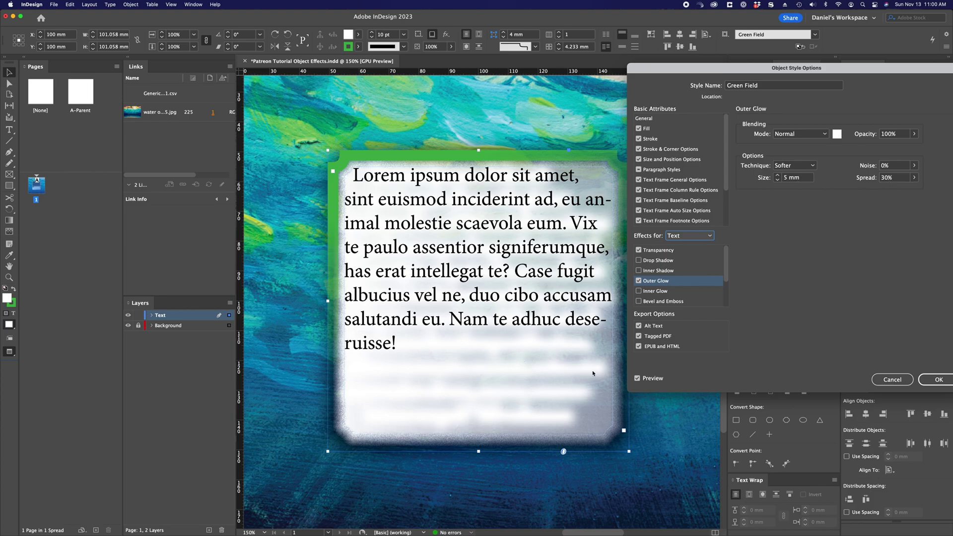
{"action": "left_click", "coordinate": [937, 379]}
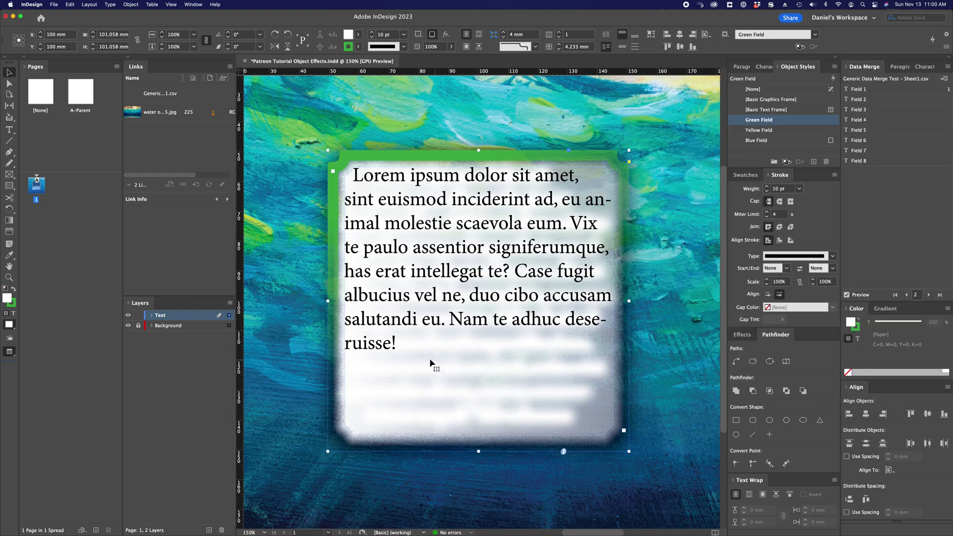
Step: Step the merge preview through records 1 to 5, then back to record 3
{"action": "left_click", "coordinate": [906, 294]}
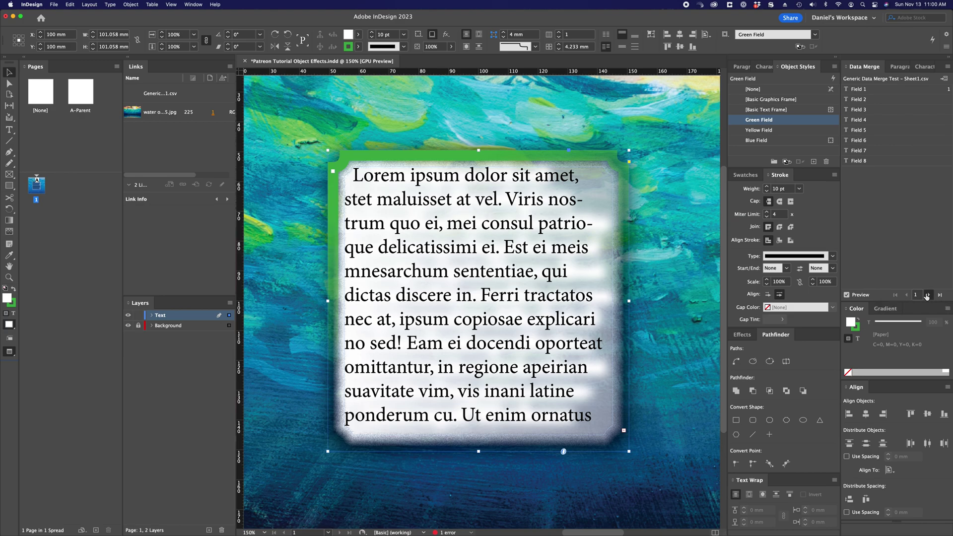
{"action": "left_click", "coordinate": [927, 294]}
{"action": "left_click", "coordinate": [928, 295]}
{"action": "left_click", "coordinate": [926, 295]}
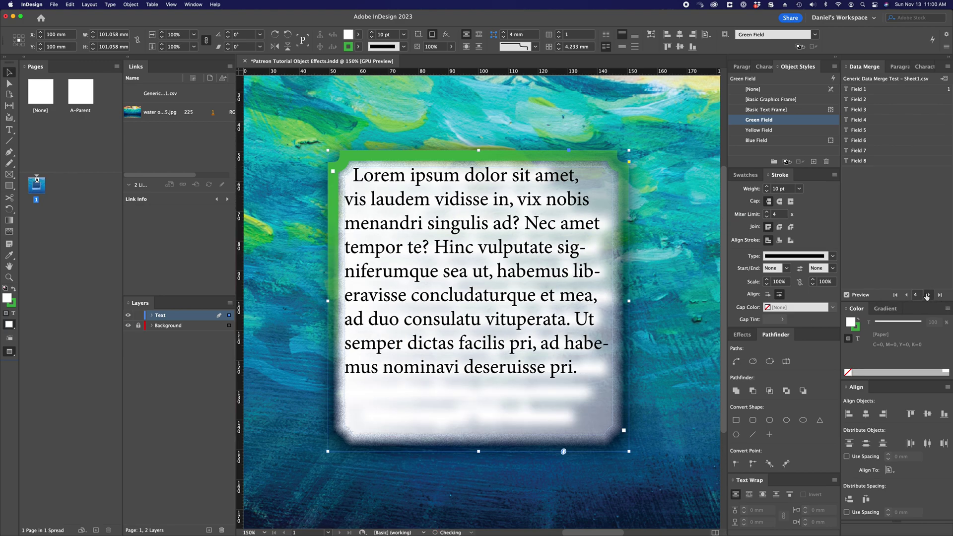
{"action": "left_click", "coordinate": [927, 295]}
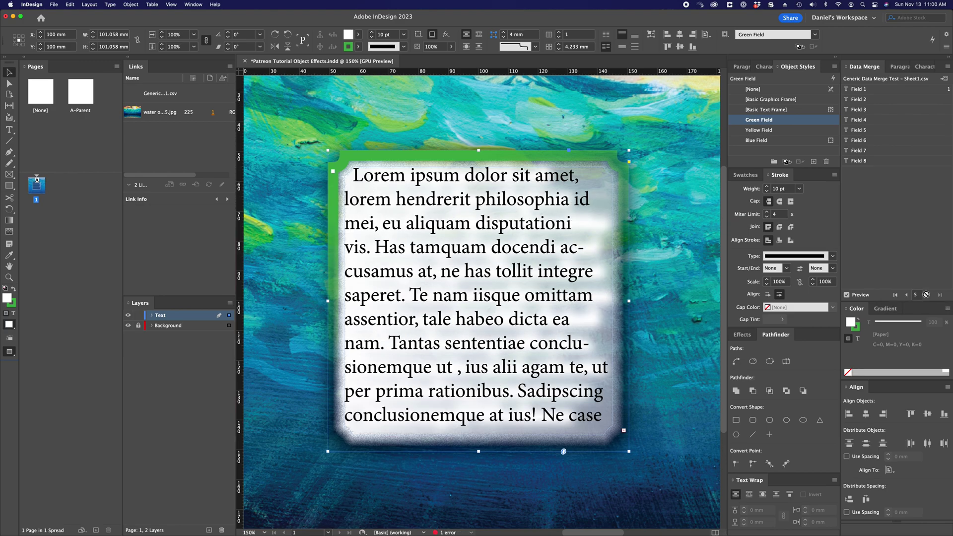
{"action": "left_click", "coordinate": [907, 295]}
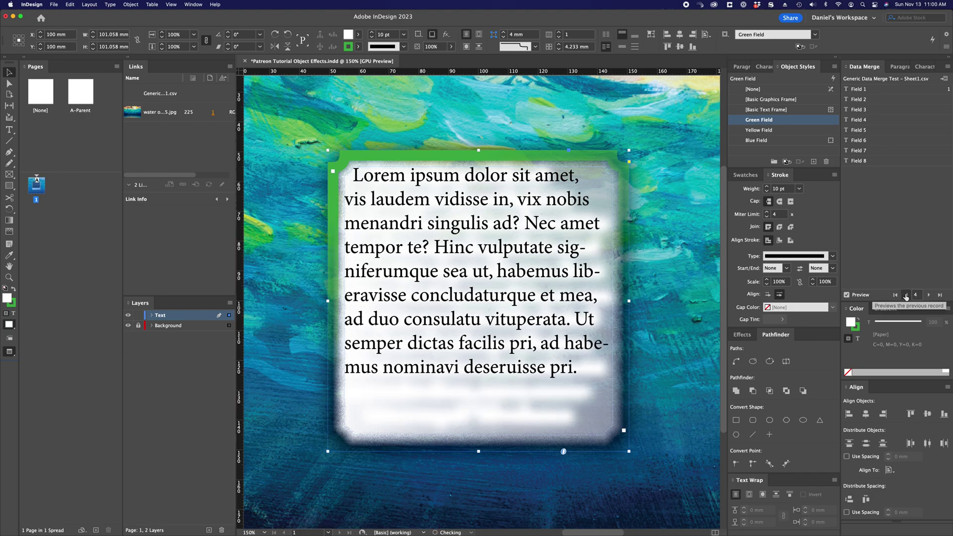
{"action": "left_click", "coordinate": [906, 295]}
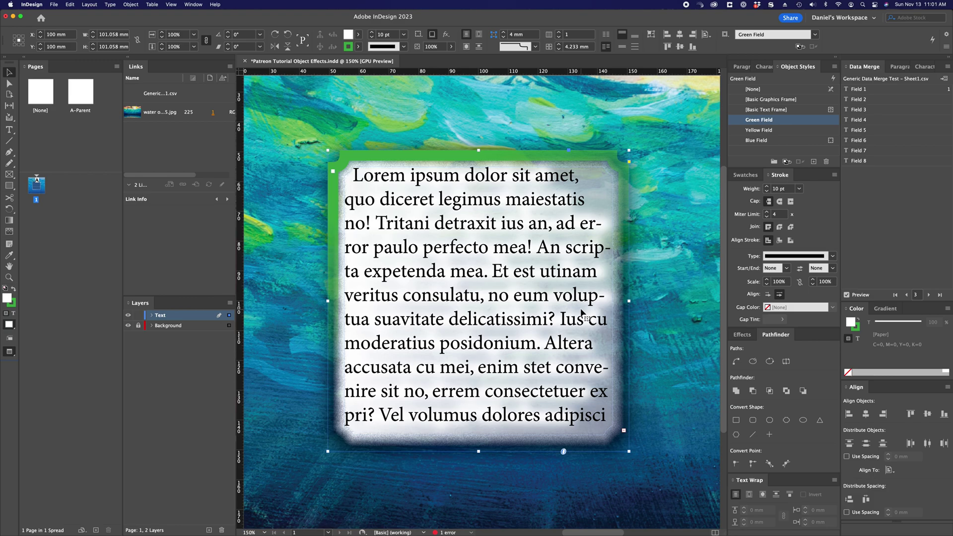
Step: Delete and restore the frame to compare the background, then apply Yellow Field to it
{"action": "key", "text": "BackSpace"}
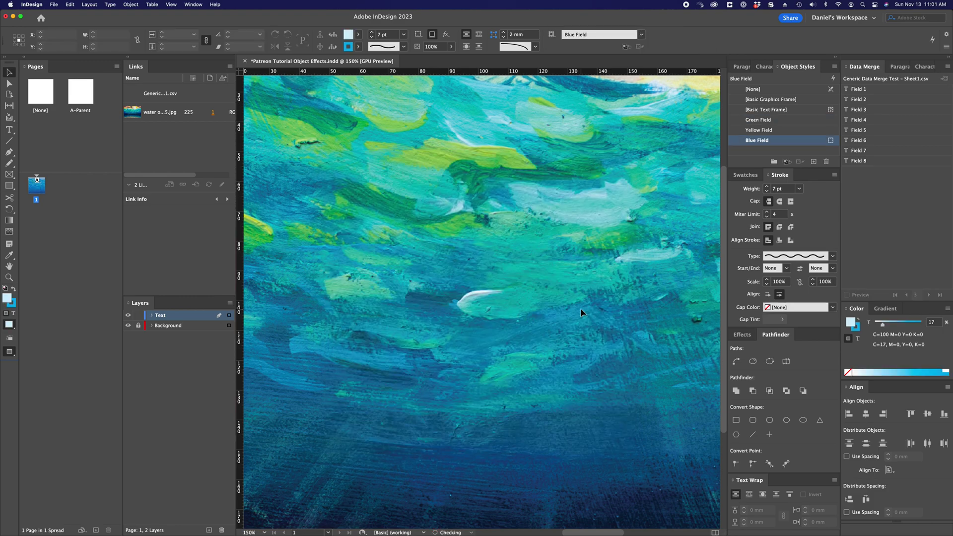
{"action": "key", "text": "super+z"}
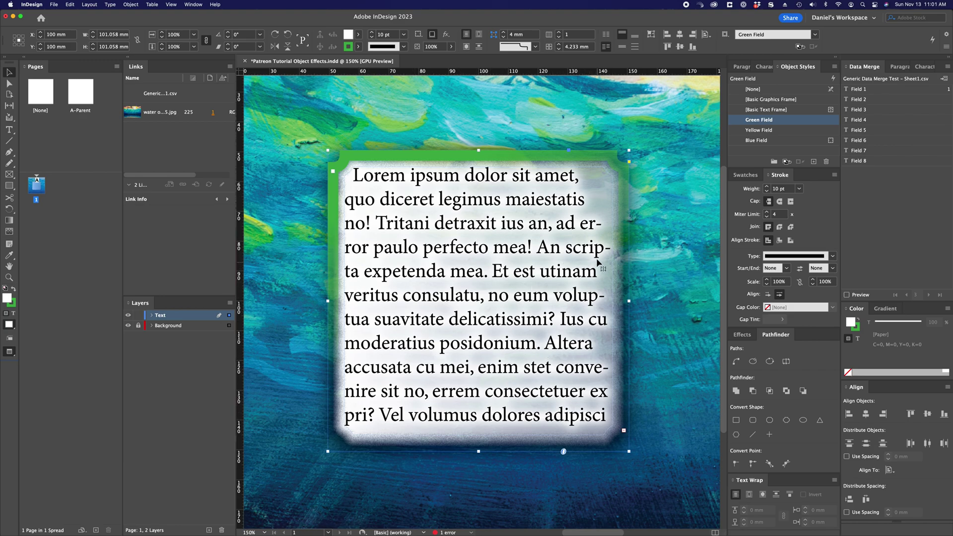
{"action": "left_click", "coordinate": [783, 131]}
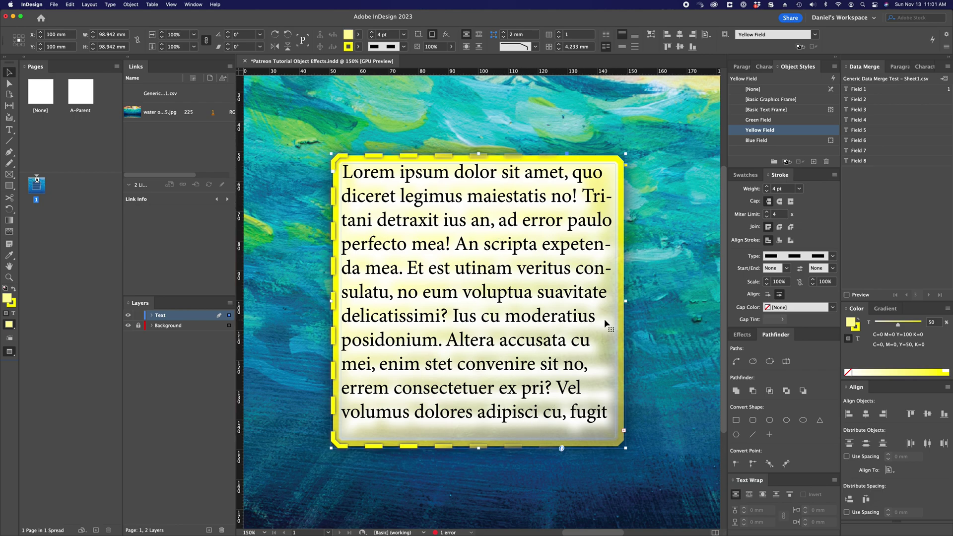
Step: Delete and restore the yellow frame to compare again, then start Create Merged Document
{"action": "key", "text": "Delete"}
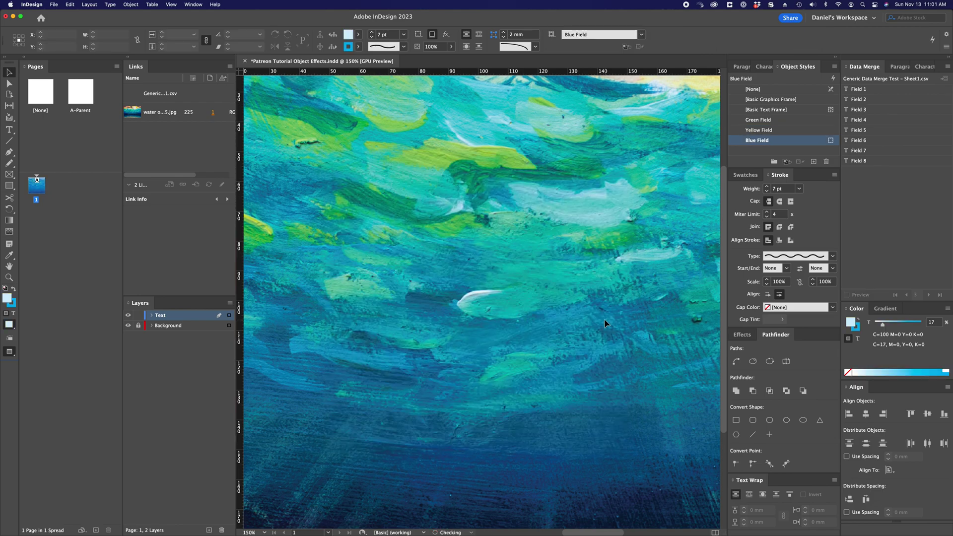
{"action": "key", "text": "super+z"}
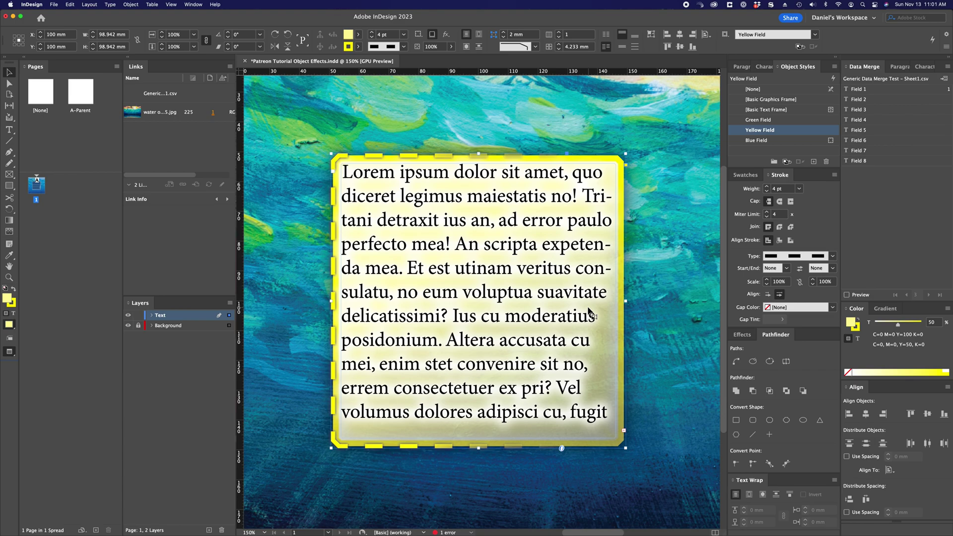
{"action": "left_click", "coordinate": [944, 79]}
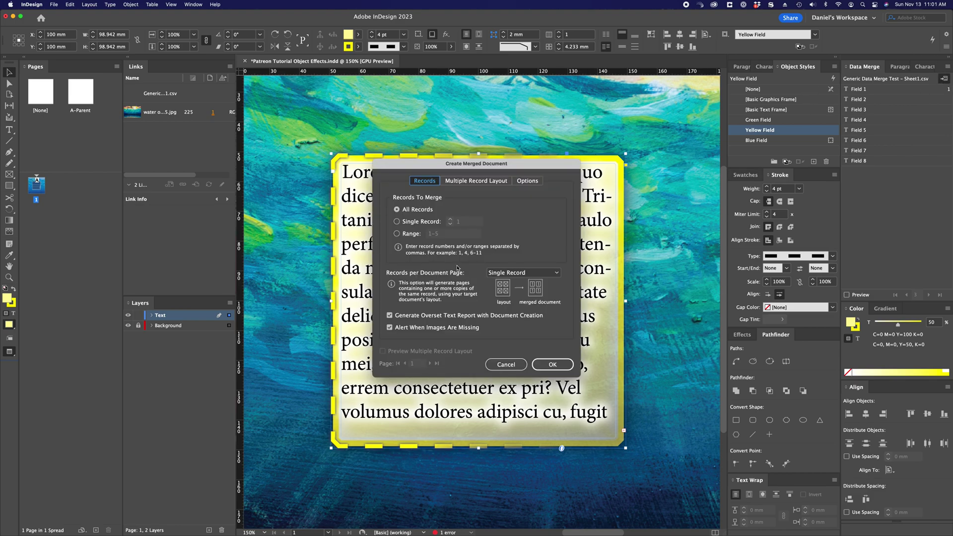
Step: Merge all records into a five-page document and page through pages 2–5, ending on page 3
{"action": "key", "text": "Return"}
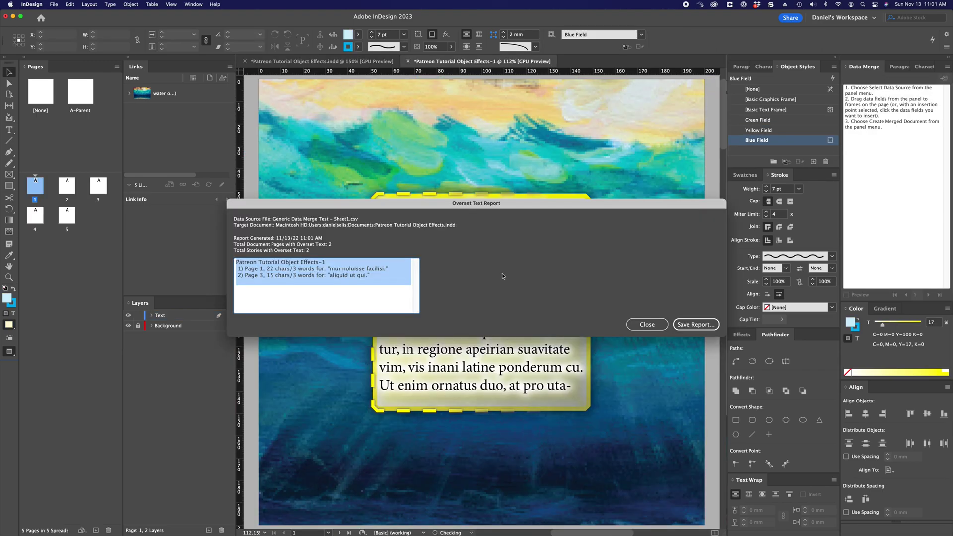
{"action": "left_click", "coordinate": [646, 324]}
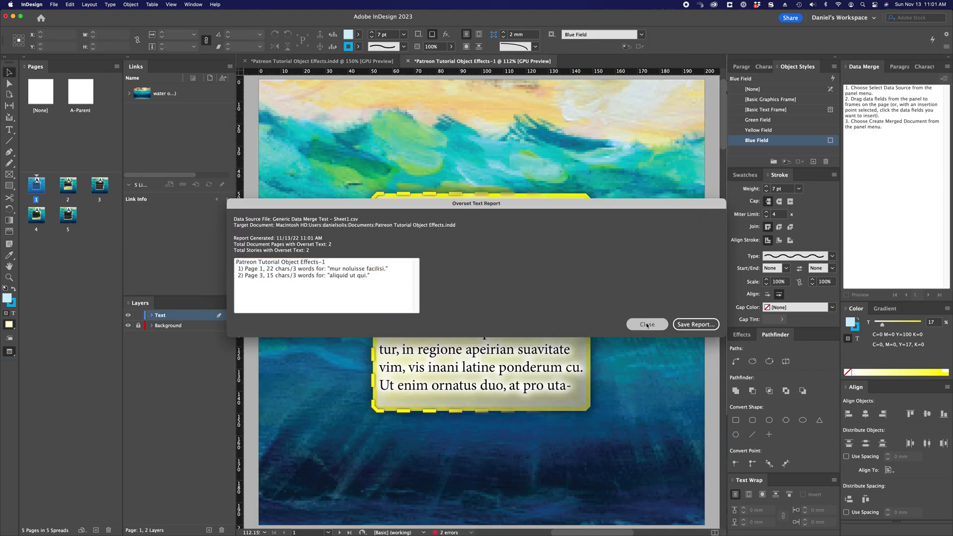
{"action": "double_click", "coordinate": [68, 191]}
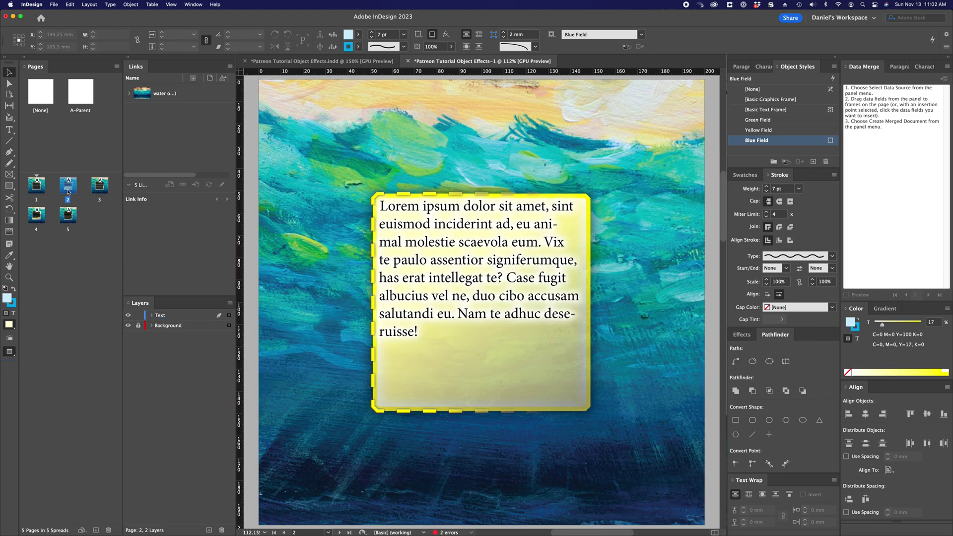
{"action": "key", "text": "shift+Page_Down"}
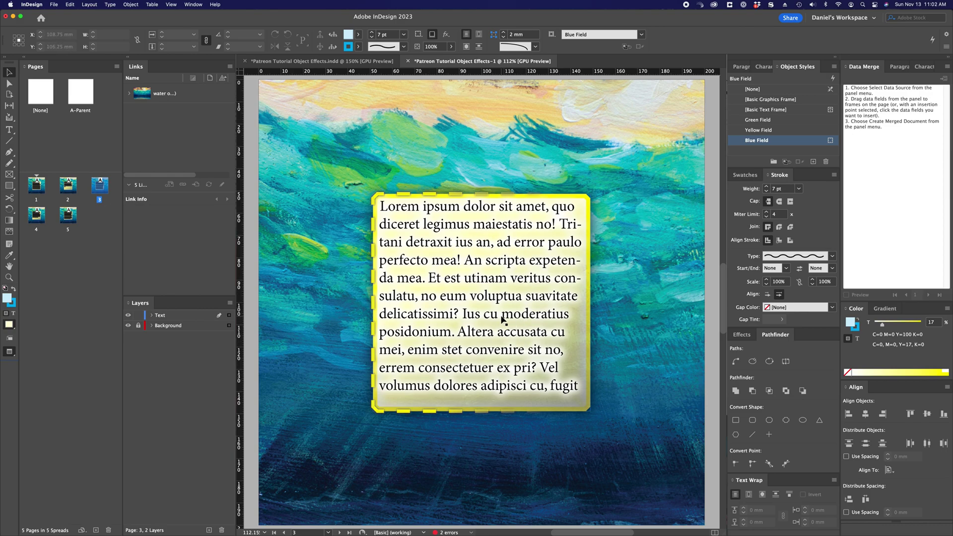
{"action": "key", "text": "shift+Page_Down"}
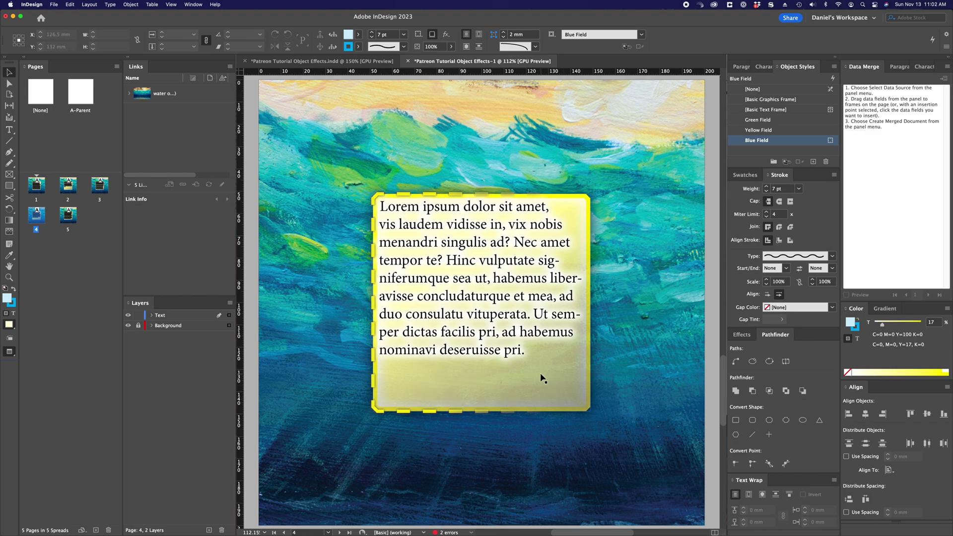
{"action": "key", "text": "shift+Page_Down"}
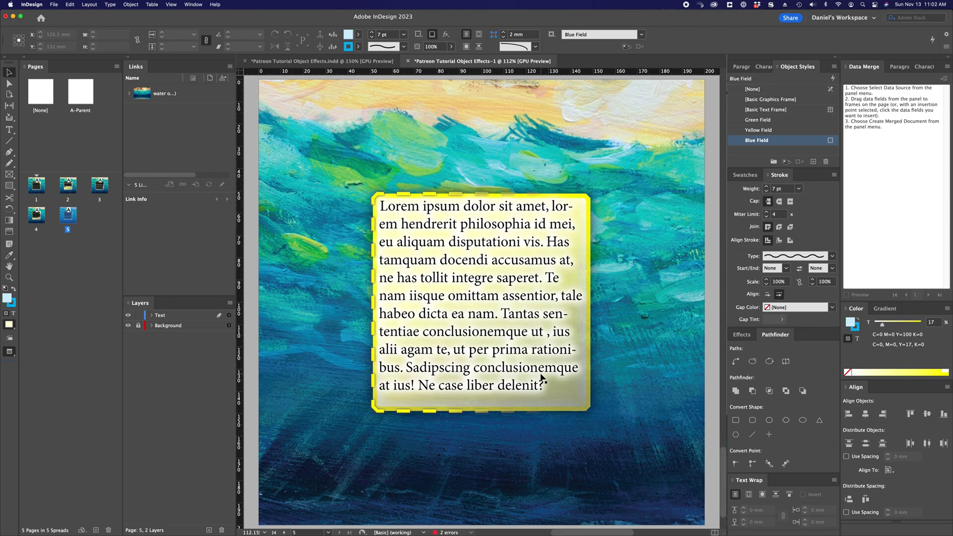
{"action": "key", "text": "shift+Page_Up"}
{"action": "key", "text": "shift+Page_Up"}
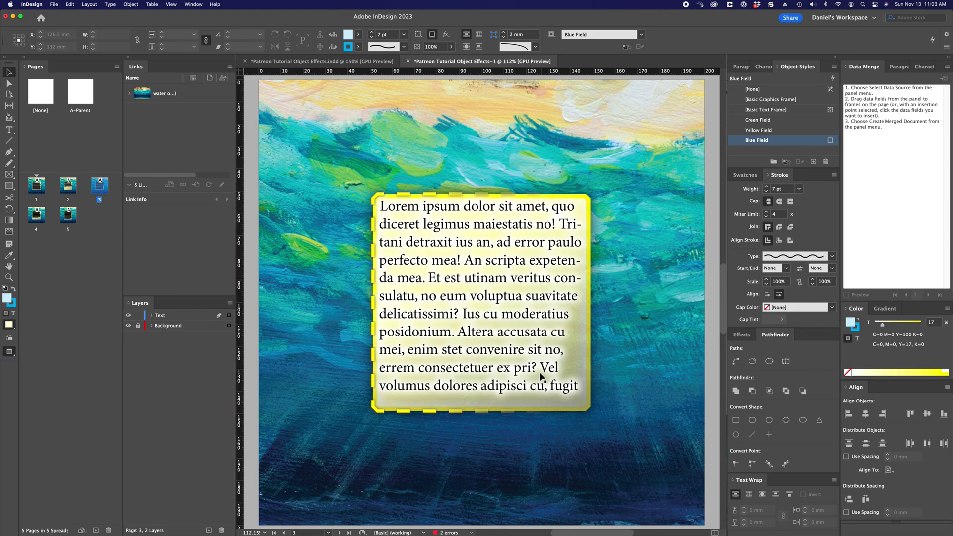
Step: Jump to the page 1 thumbnail in the Pages panel to show the first record's frame
{"action": "double_click", "coordinate": [37, 185]}
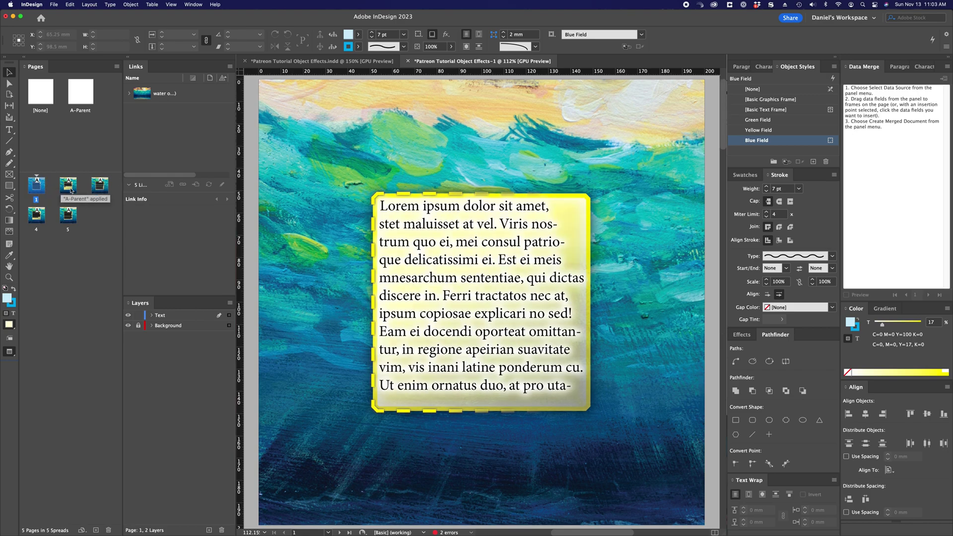